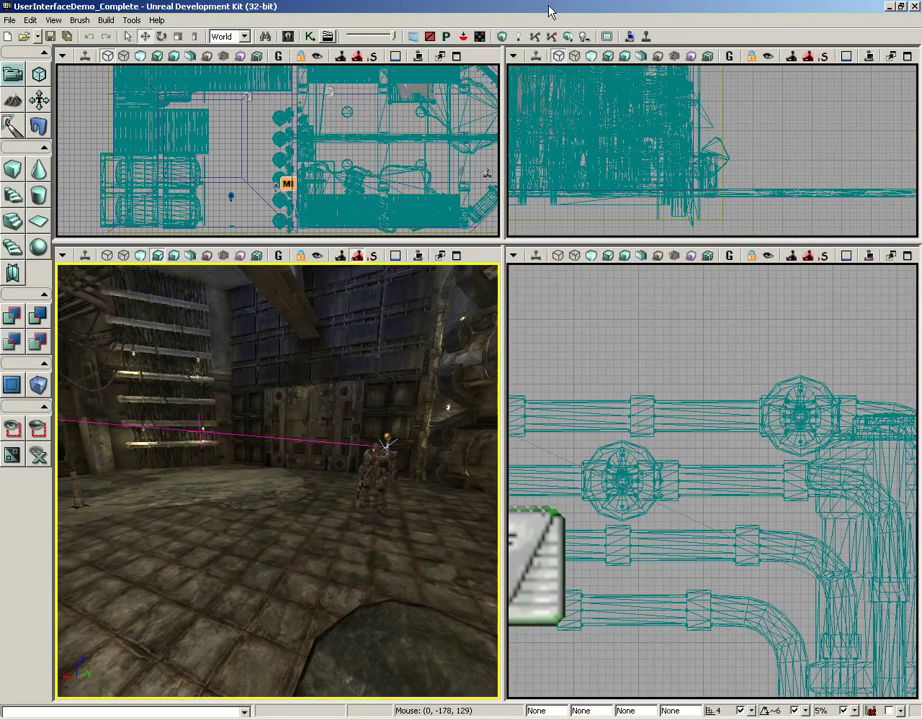
Rotate the perspective camera right and around to face the doorway
mouse_move(336, 490)
mouse_down()
mouse_move(365, 480)
mouse_move(278, 477)
mouse_move(328, 487)
mouse_up()
right_drag(350, 496, 324, 582)
Play the level from the floor spot and walk up to the demo device
right_click(300, 566)
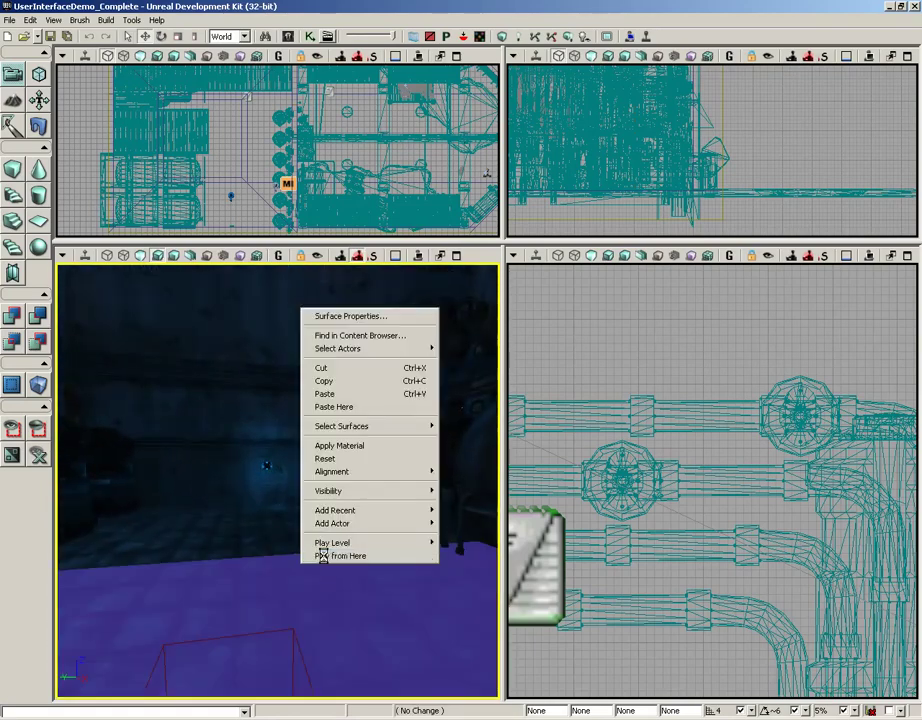
click(323, 556)
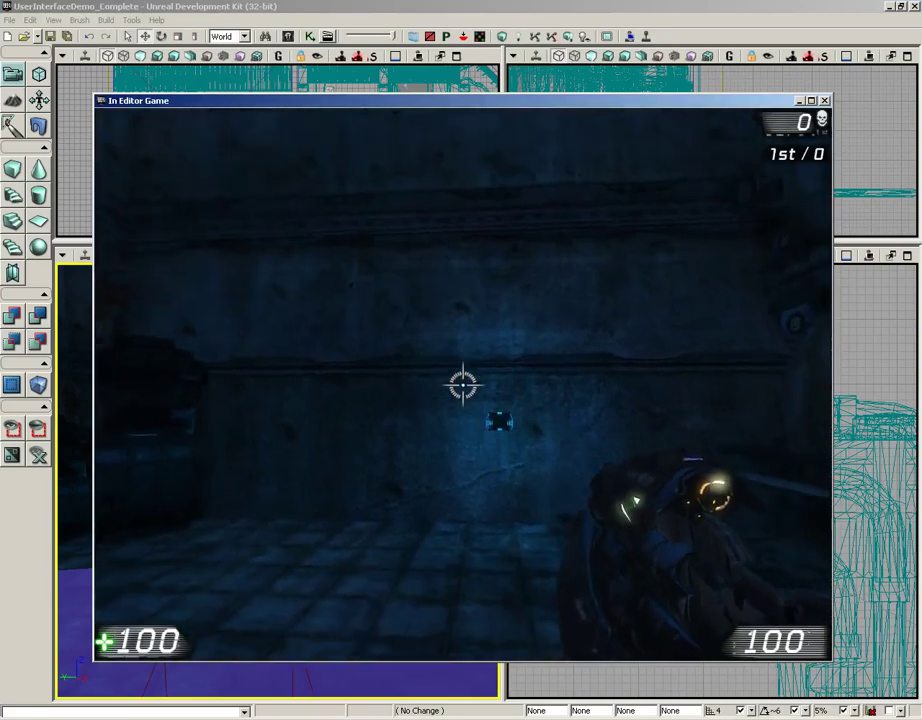
key(w)
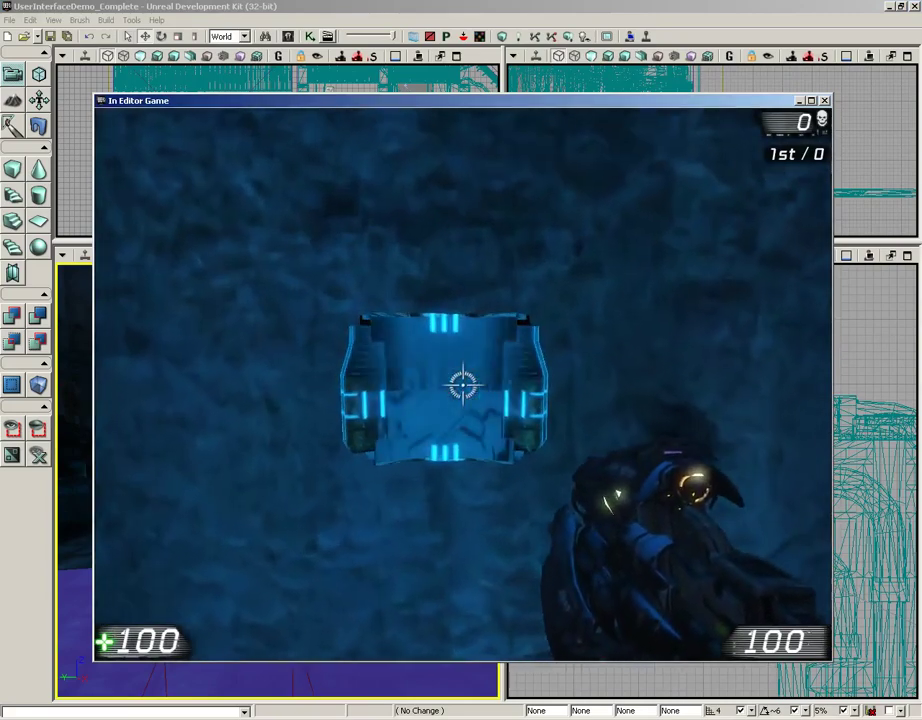
key(w)
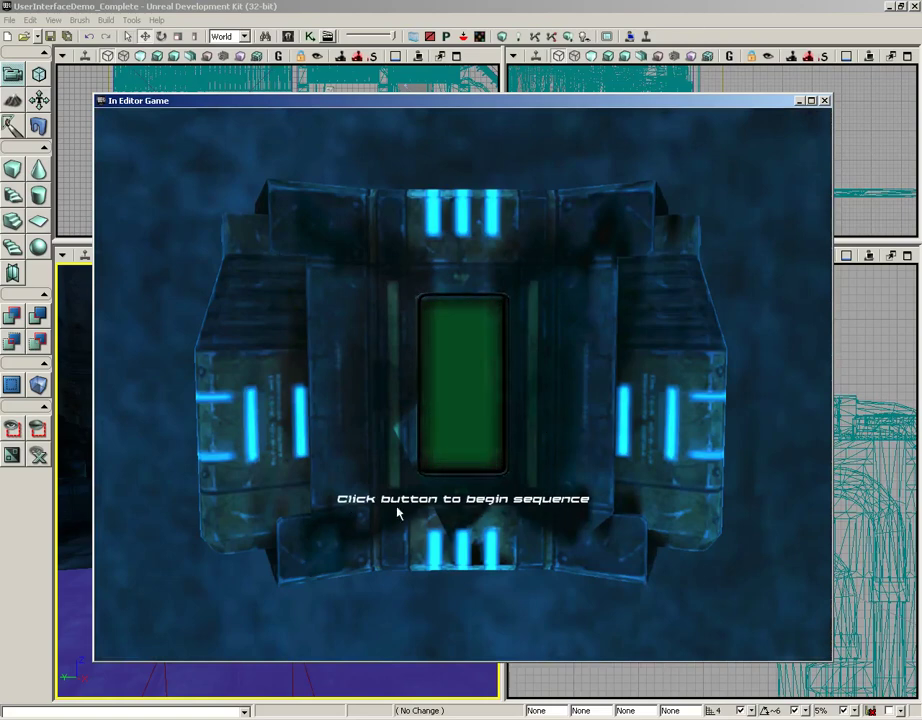
Press the green button to start the sequence, then leave the play session
click(453, 345)
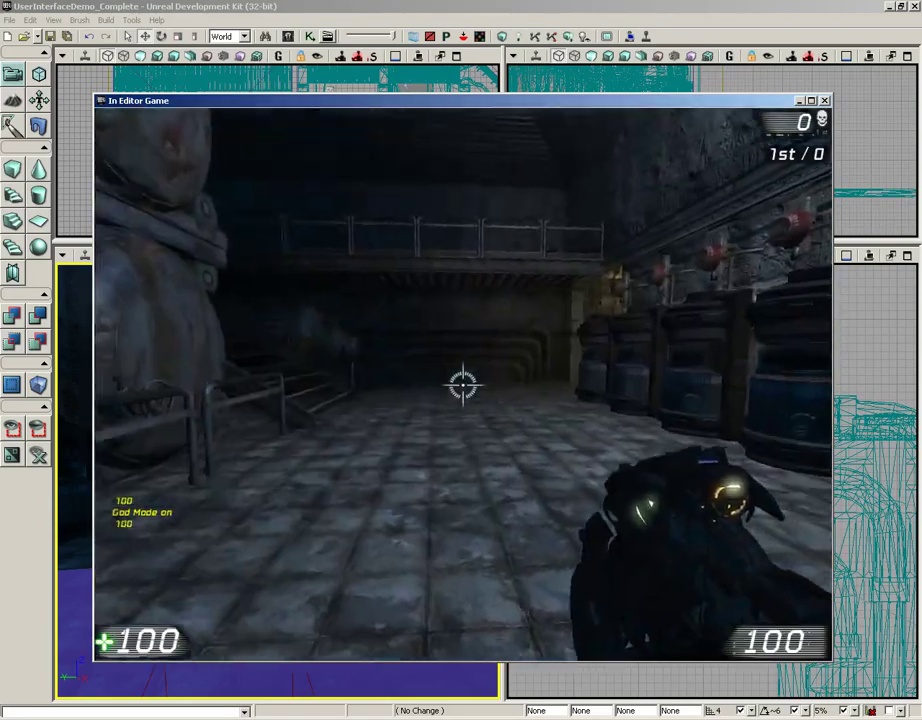
key(w)
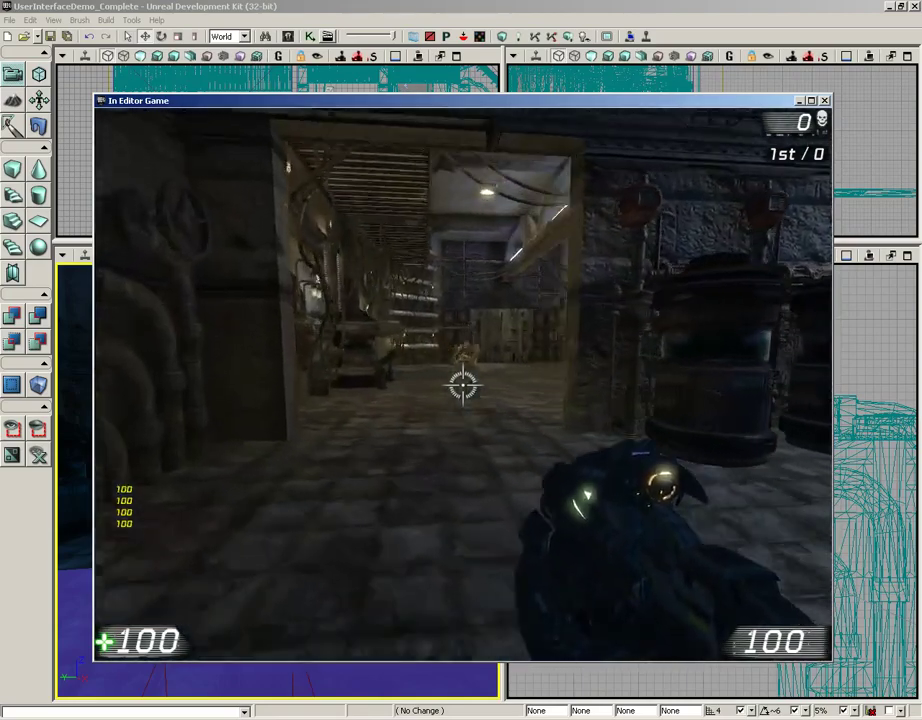
key(Escape)
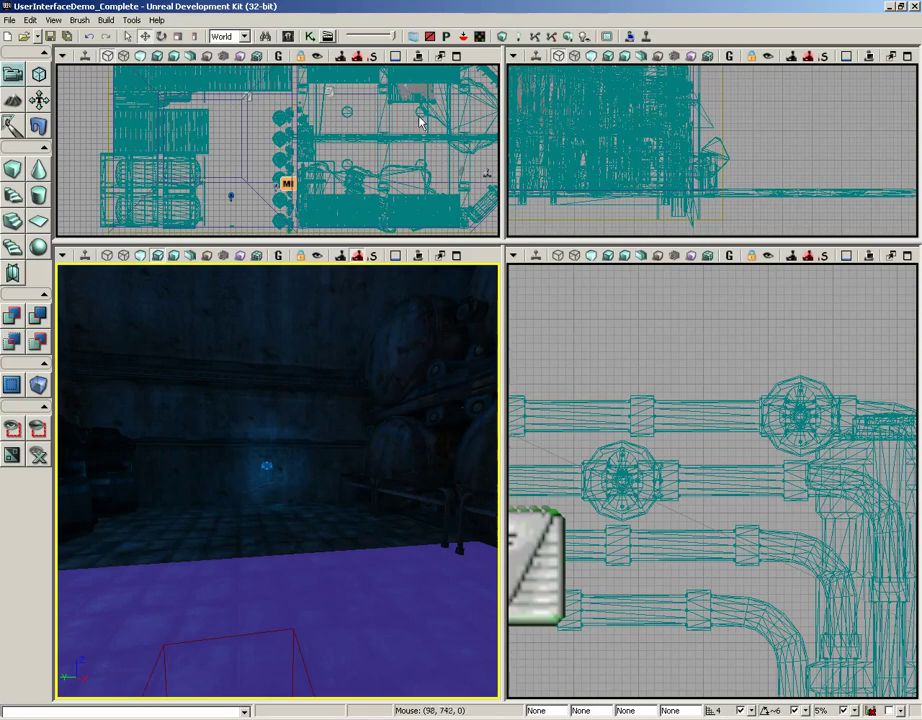
Open the Content Browser and show the UIDemoAssets package
click(287, 37)
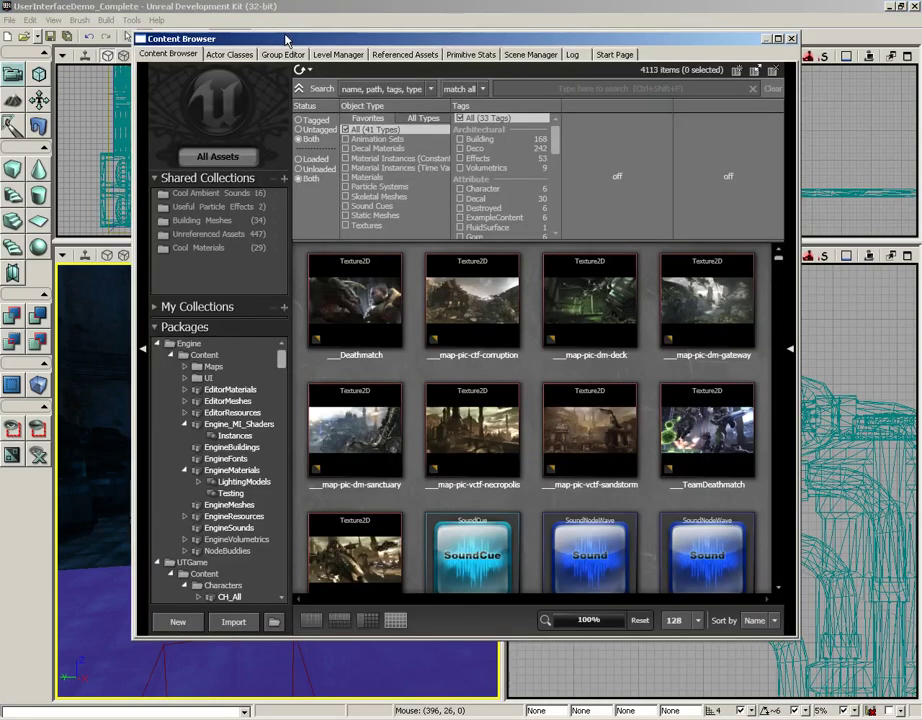
drag(282, 366, 282, 584)
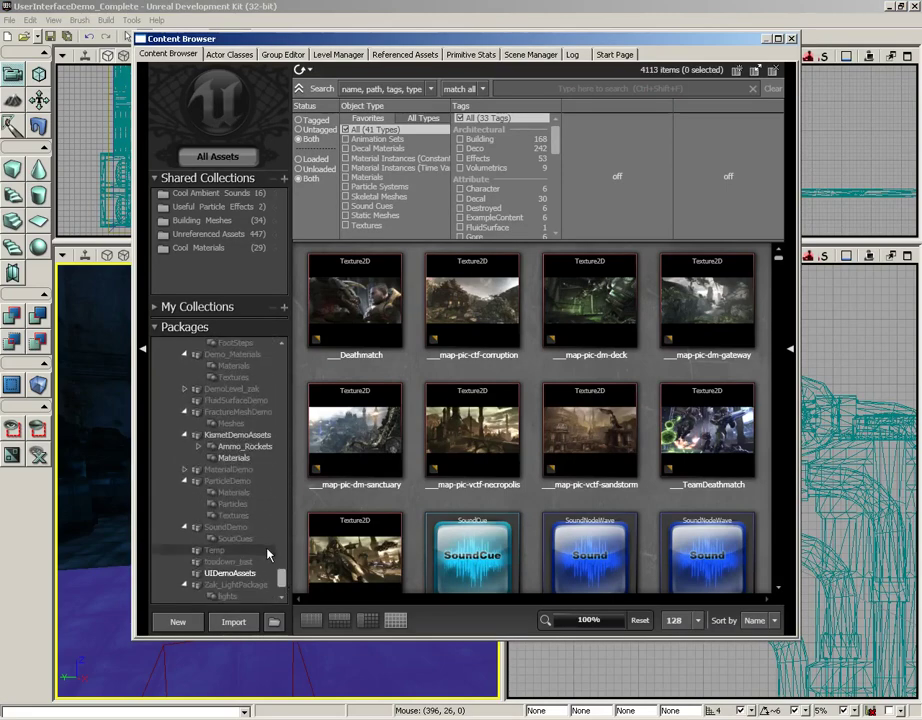
click(245, 576)
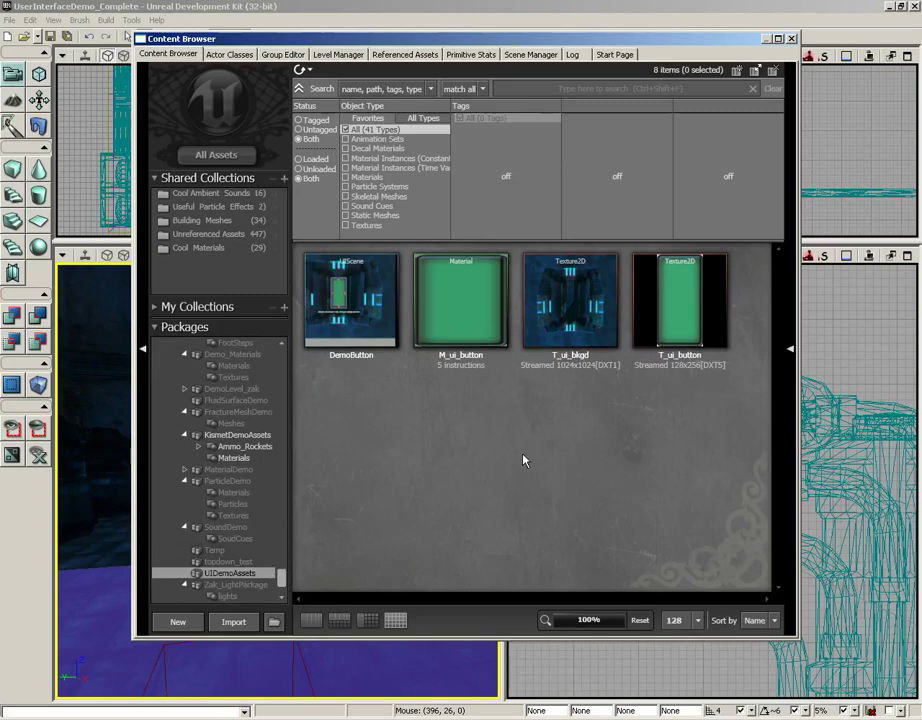
Select DemoButton, M_ui_button, T_ui_bkgd and T_ui_button in turn
click(364, 305)
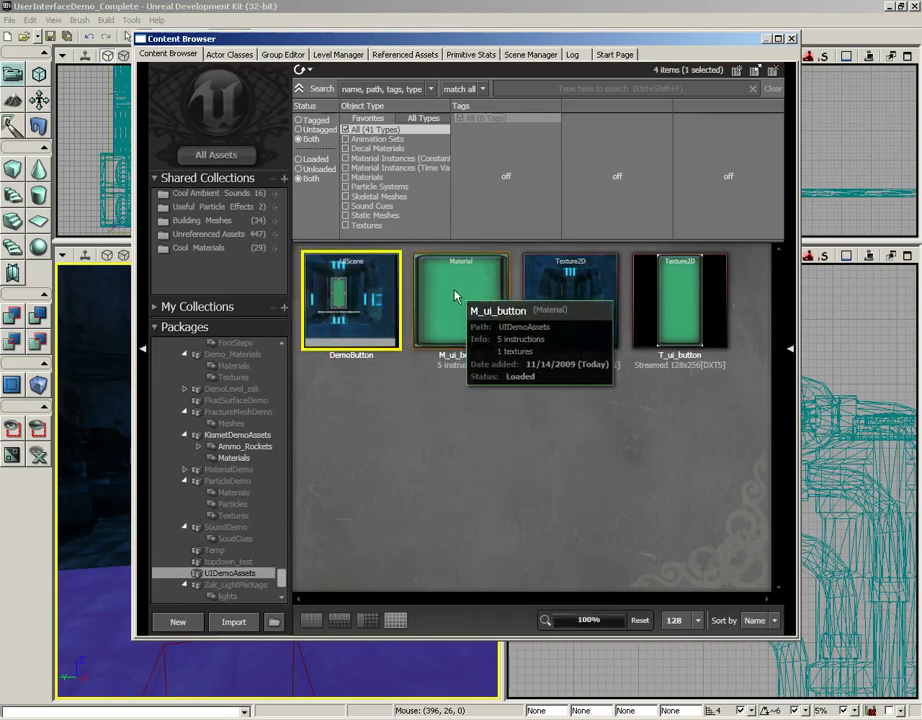
click(488, 318)
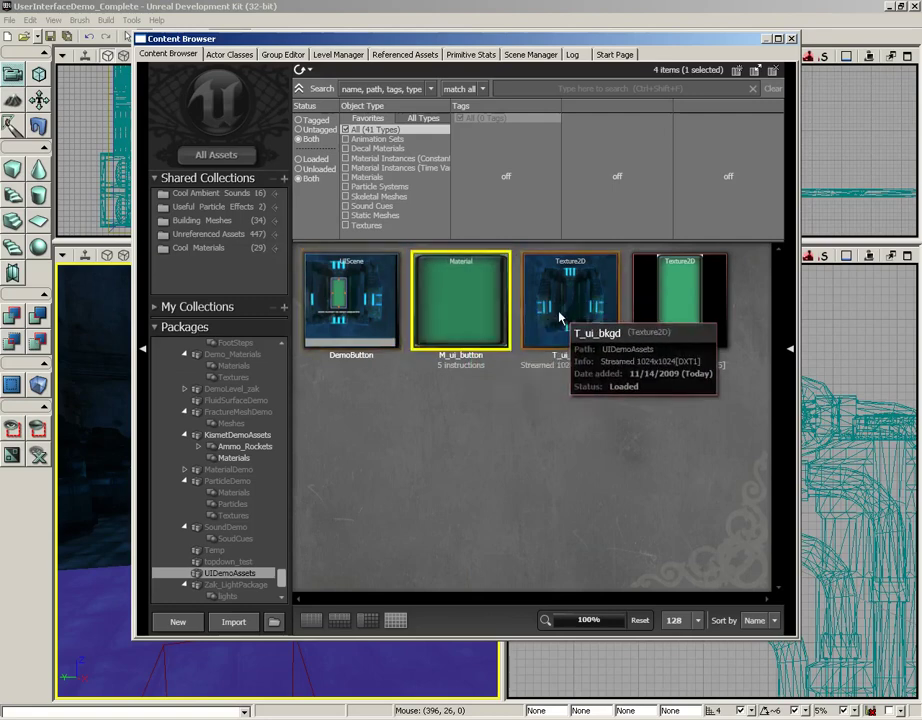
click(560, 300)
click(656, 312)
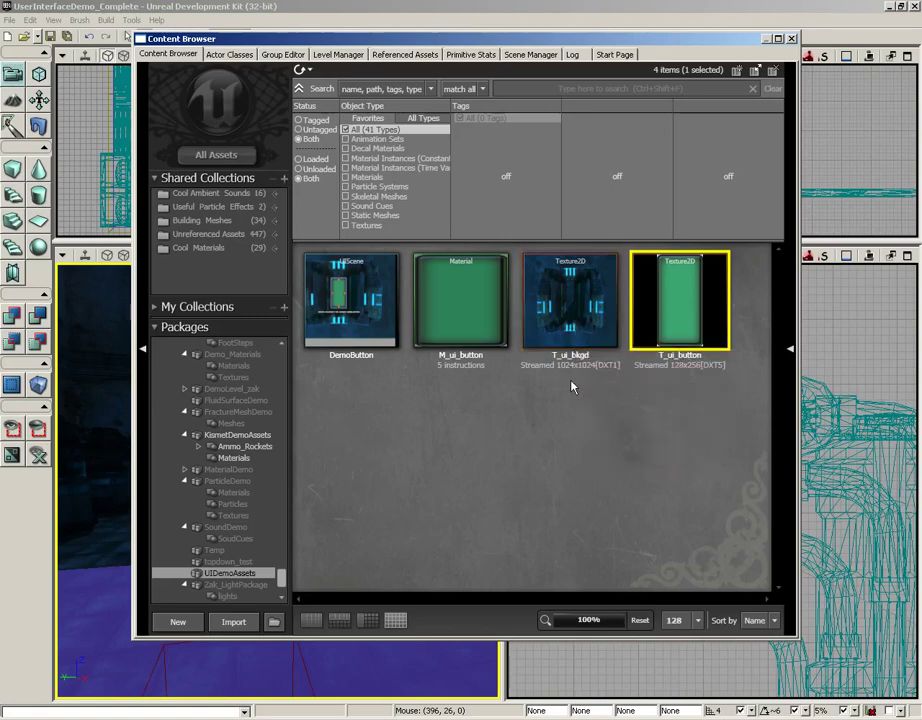
double_click(576, 335)
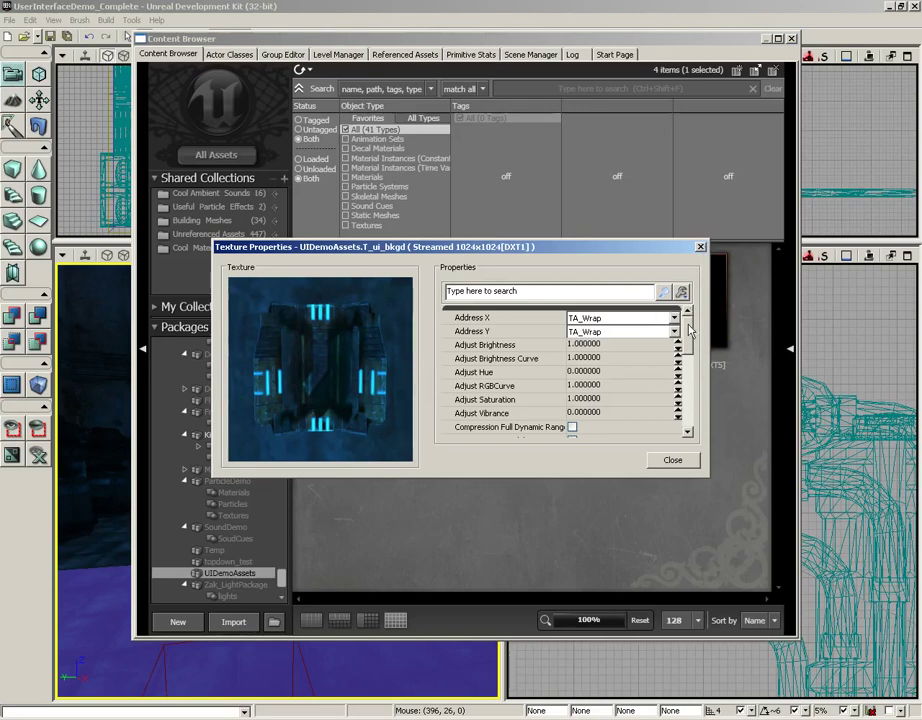
drag(688, 328, 688, 378)
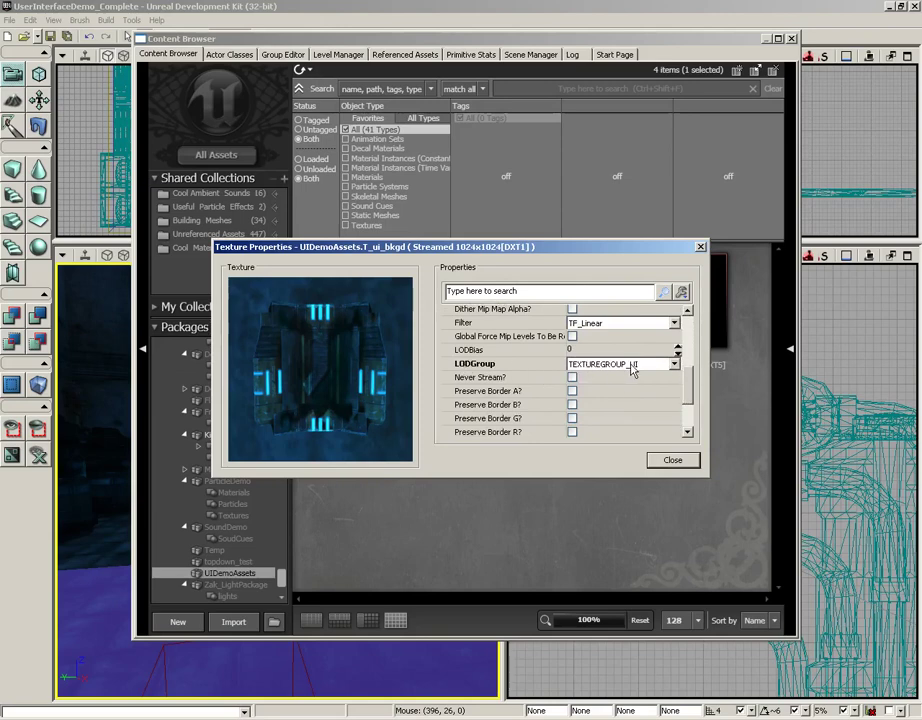
click(700, 248)
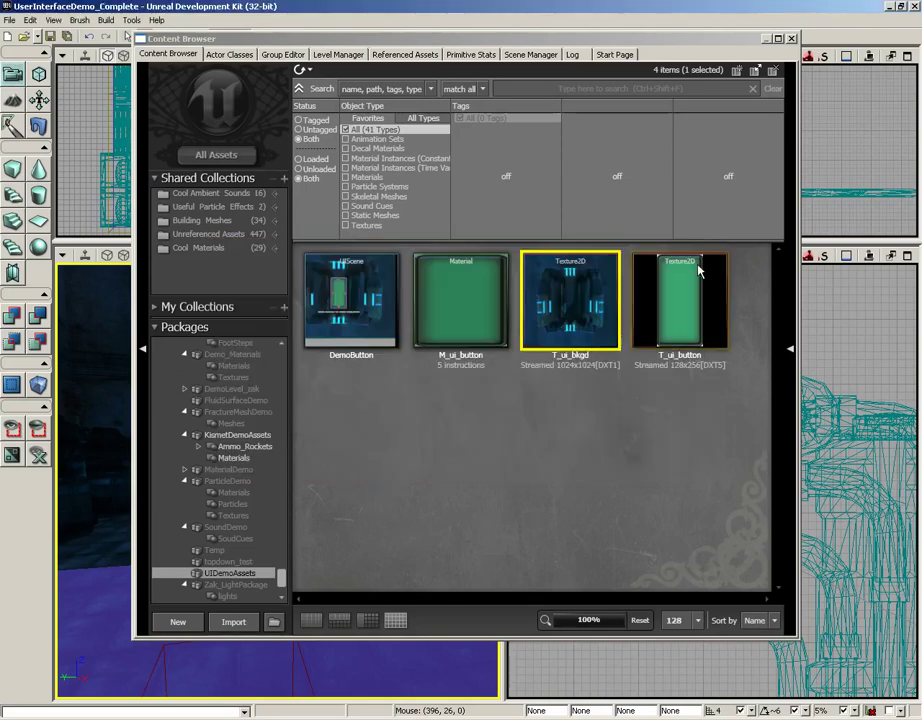
double_click(703, 312)
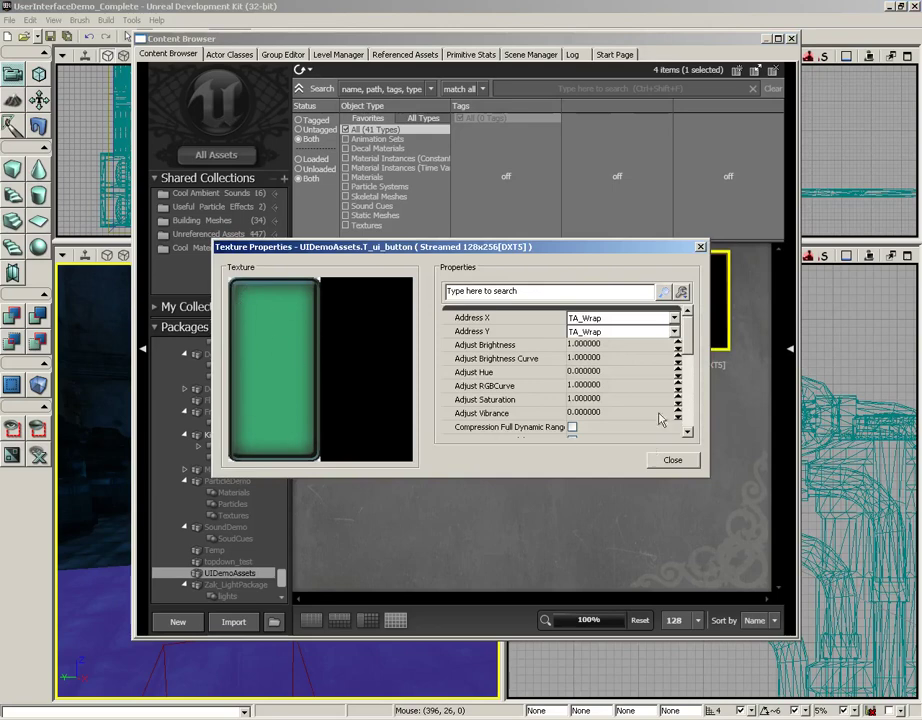
scroll(600, 380, down, 5)
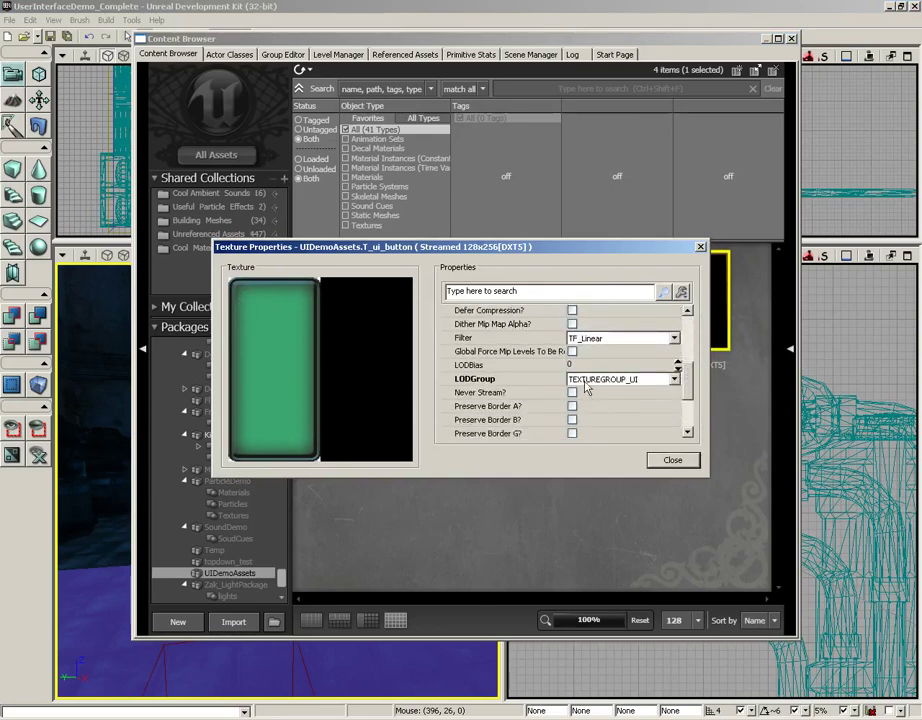
click(677, 464)
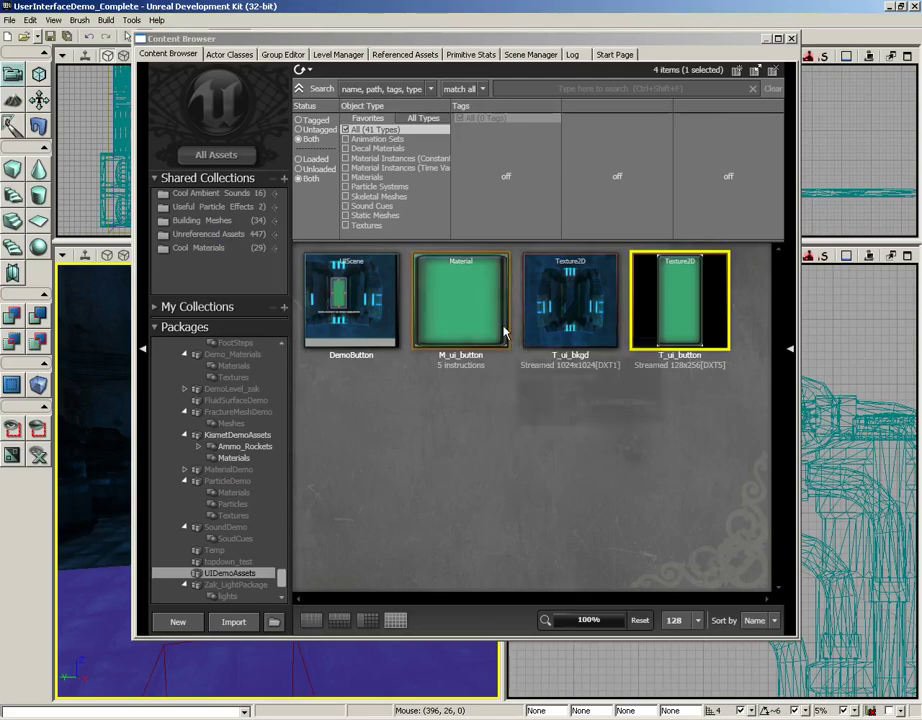
mouse_move(492, 337)
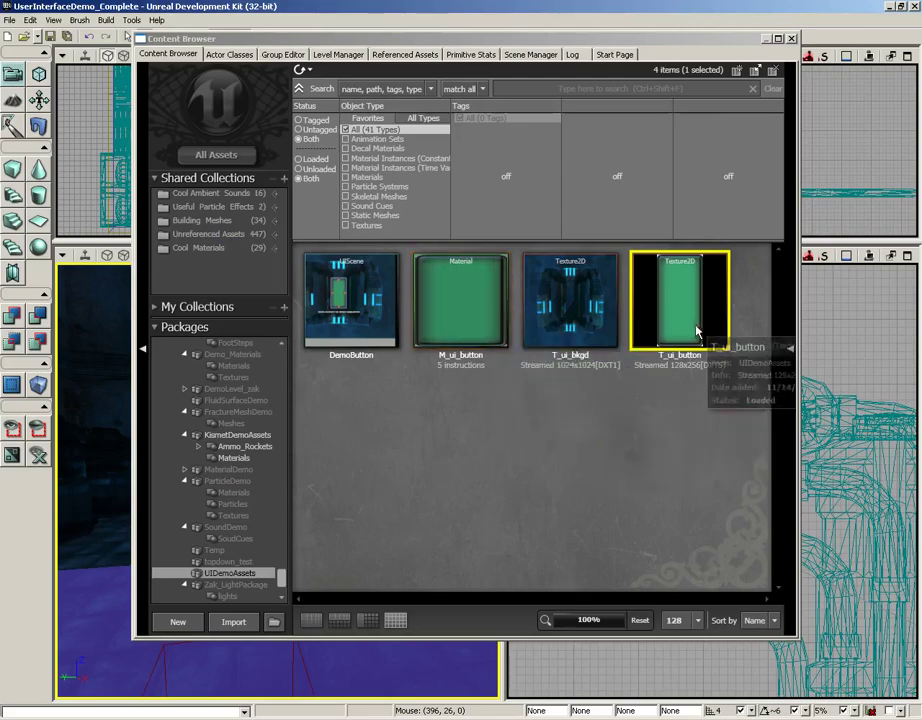
Open M_ui_button in the Material Editor, angle the preview, and inspect the Texture Sample node
double_click(476, 322)
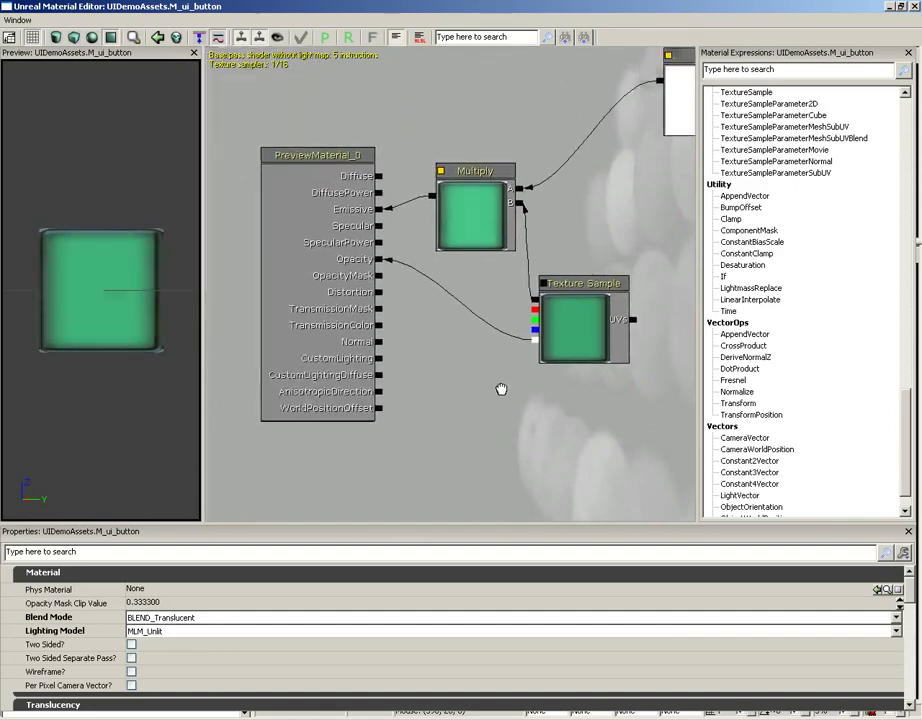
drag(501, 389, 528, 402)
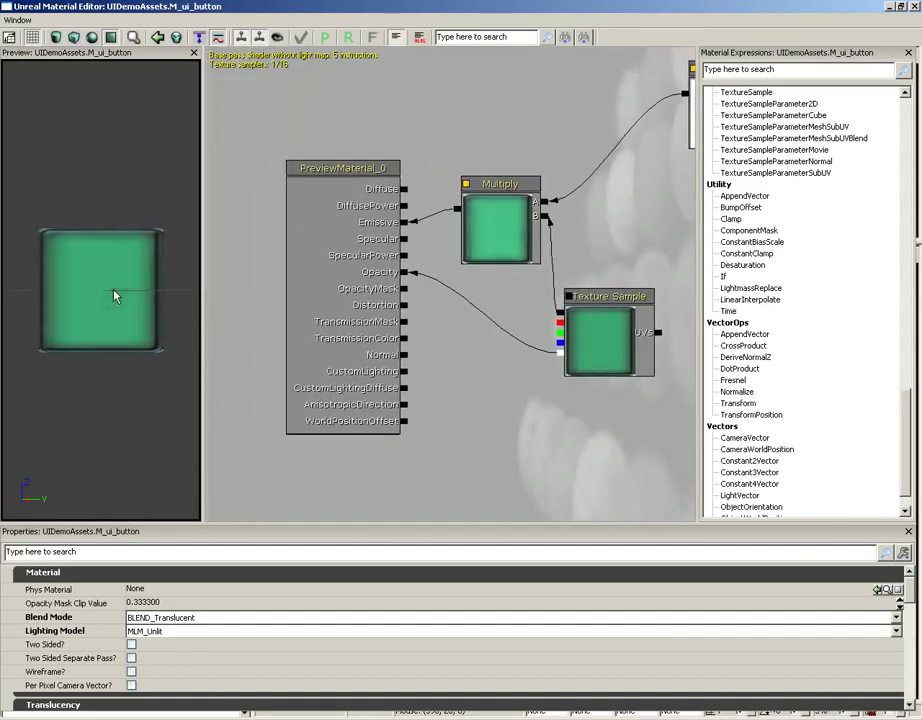
drag(105, 294, 188, 305)
click(593, 335)
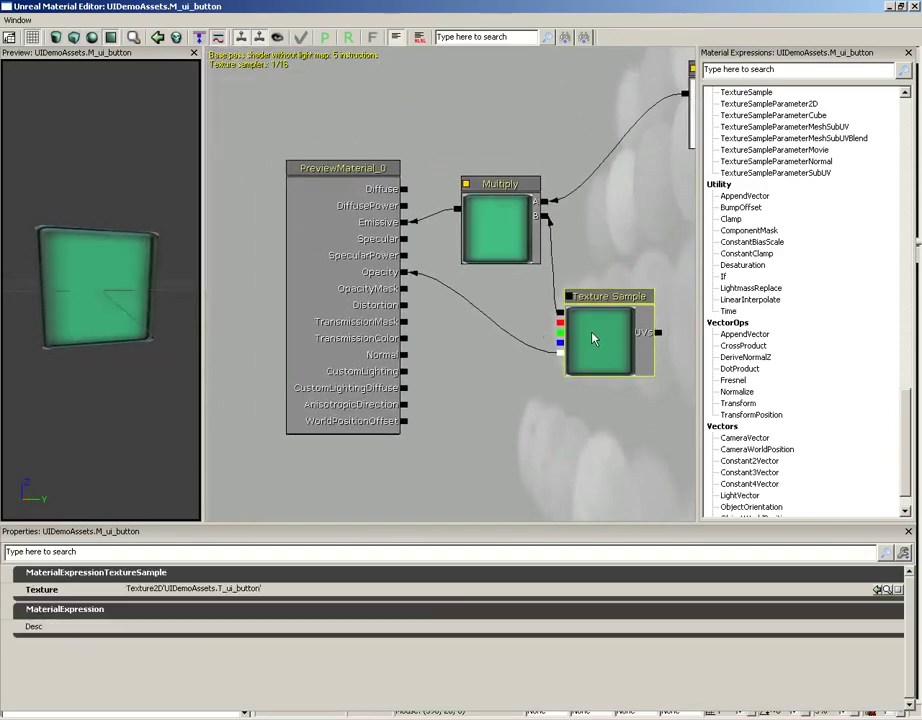
Inspect the Time node, the Sine node's period and the 0.5 constant
drag(646, 284, 281, 374)
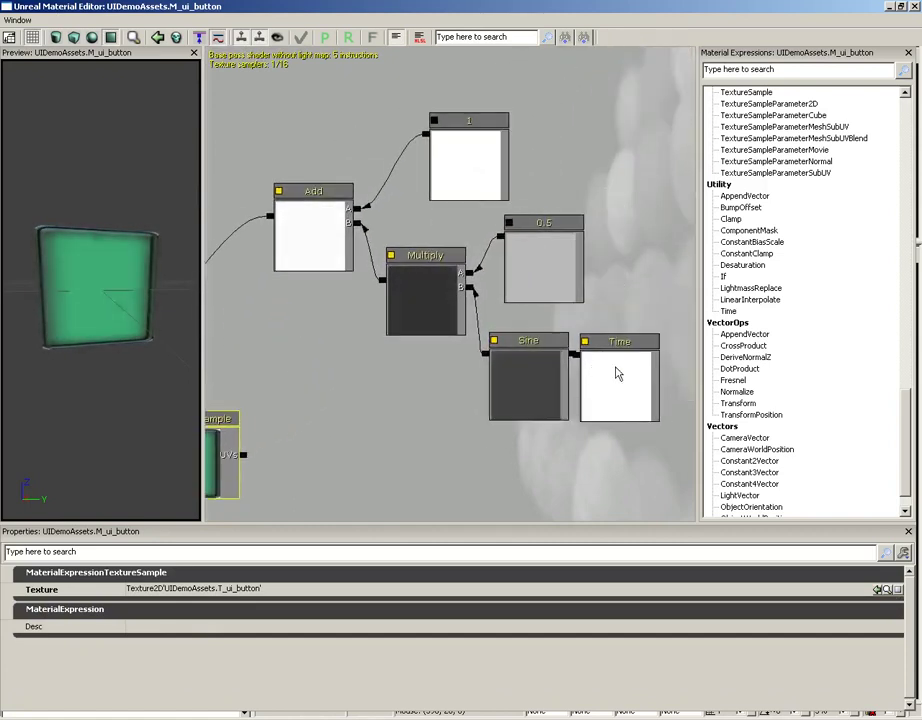
click(596, 394)
click(533, 377)
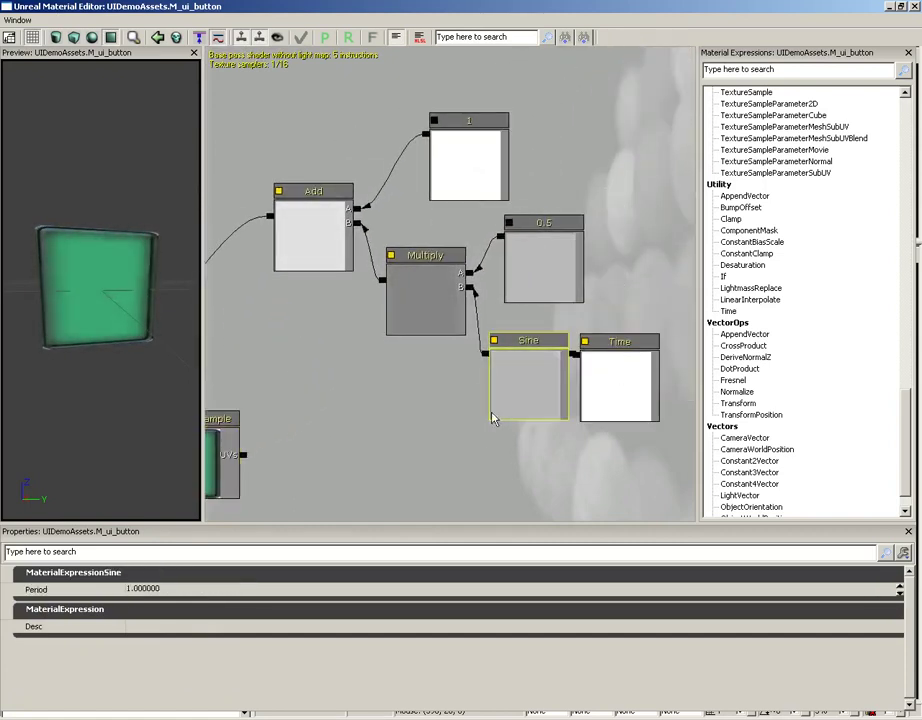
click(534, 276)
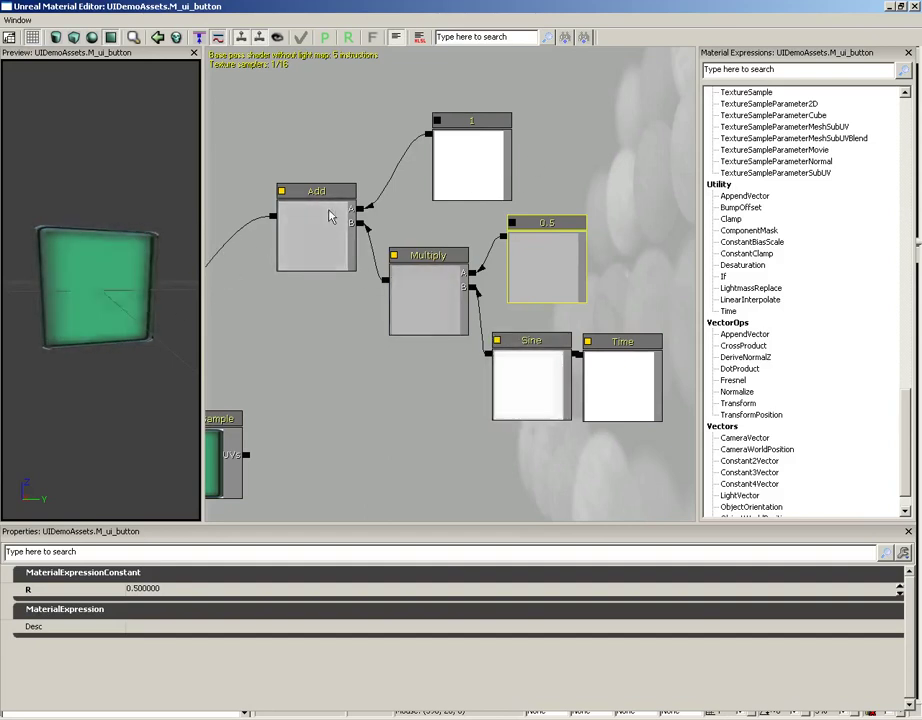
Review the material's output properties (BLEND_Translucent, MLM_Unlit) and close the editor
drag(286, 331, 534, 225)
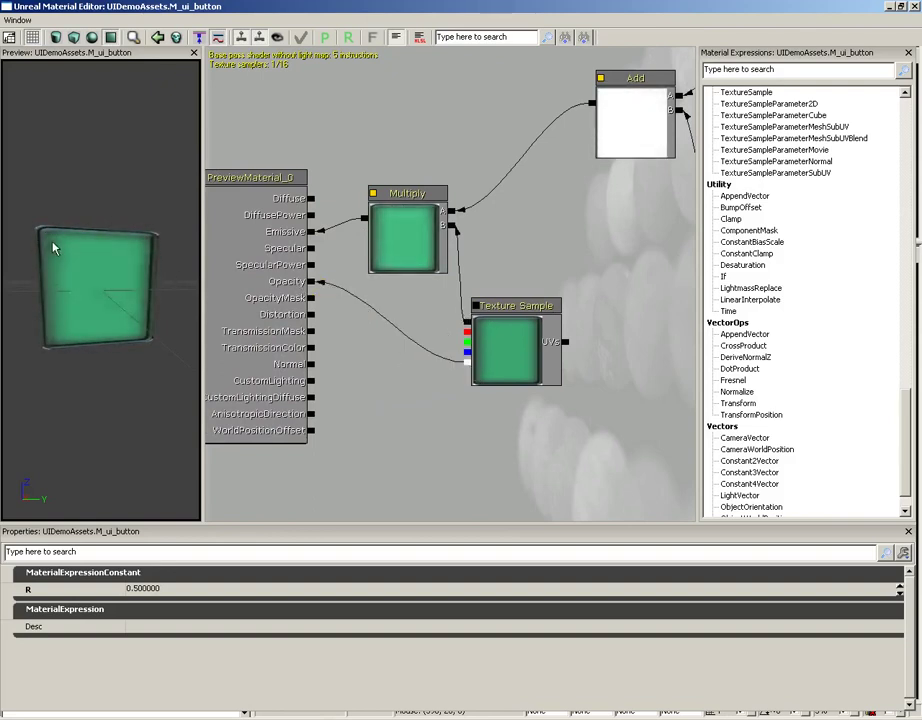
click(469, 251)
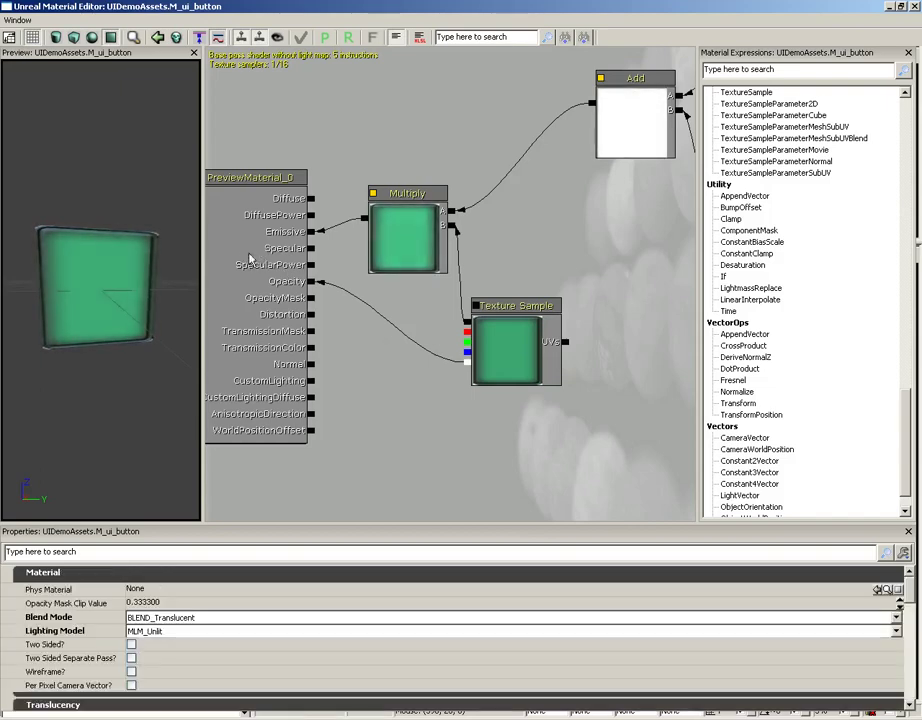
drag(370, 347, 466, 352)
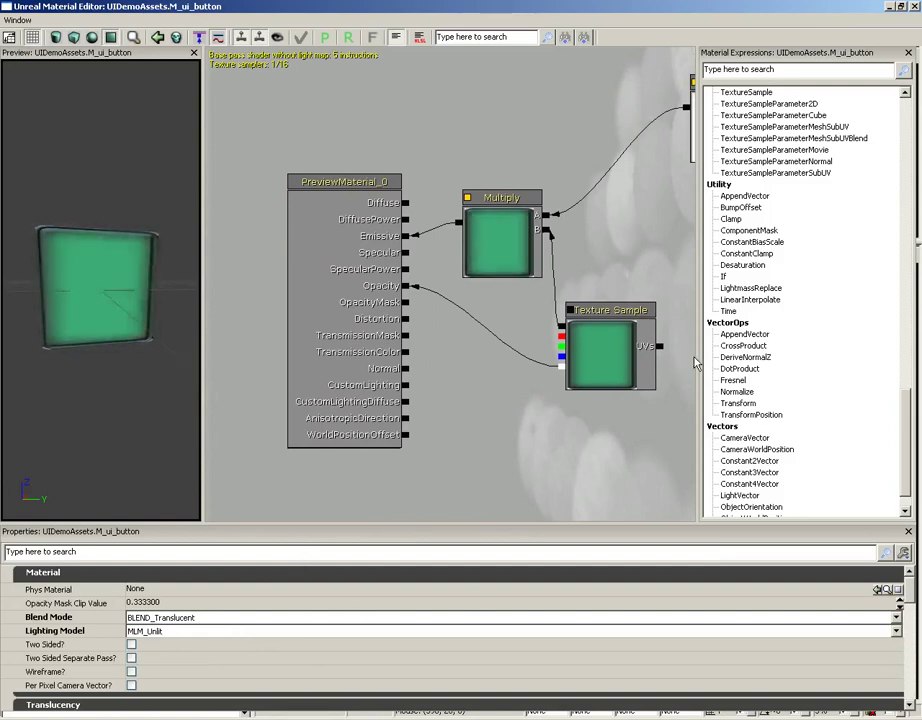
click(914, 7)
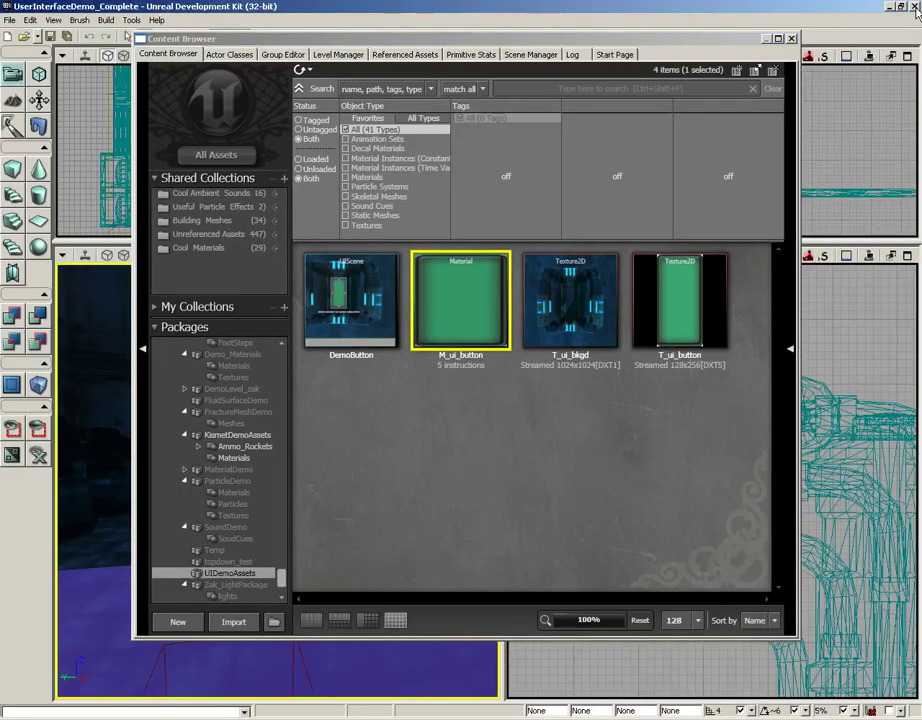
Open DemoButton in the UIScene Editor, zoom out, and select the background image UIImage_0
click(358, 292)
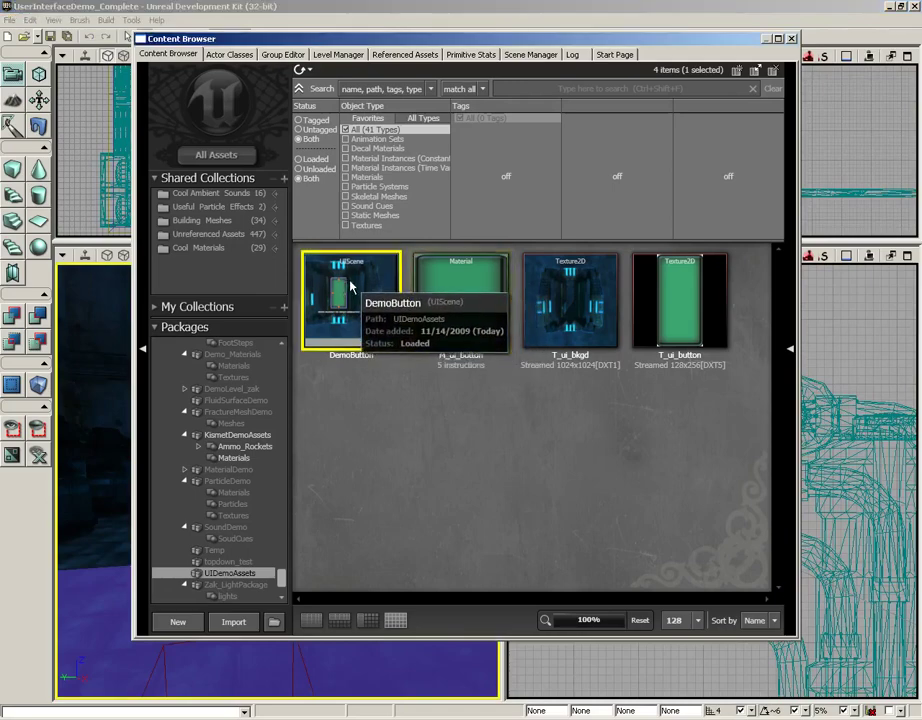
double_click(363, 297)
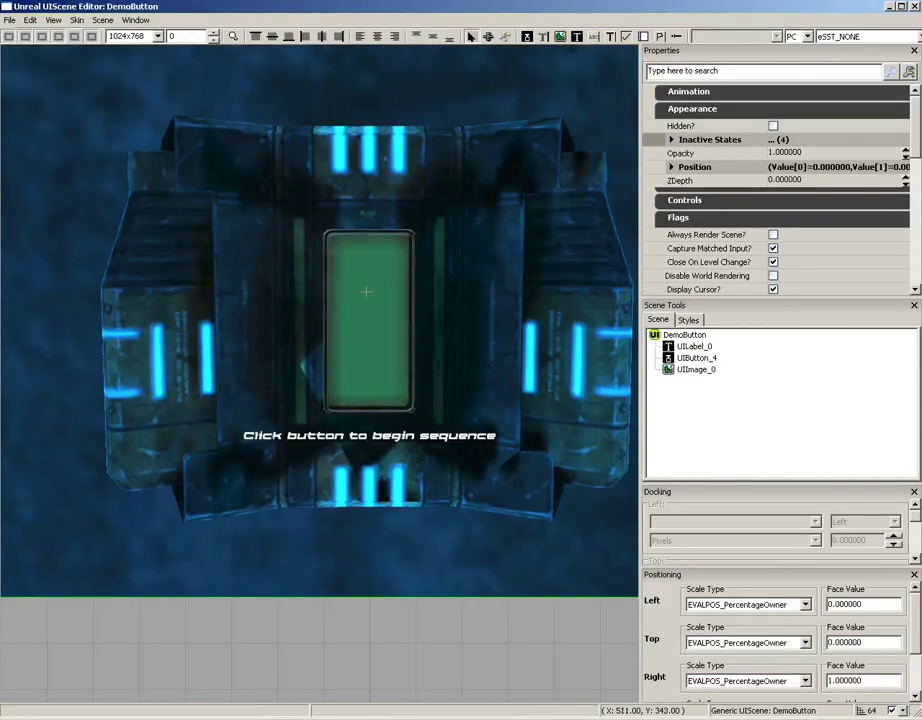
scroll(402, 263, down, 4)
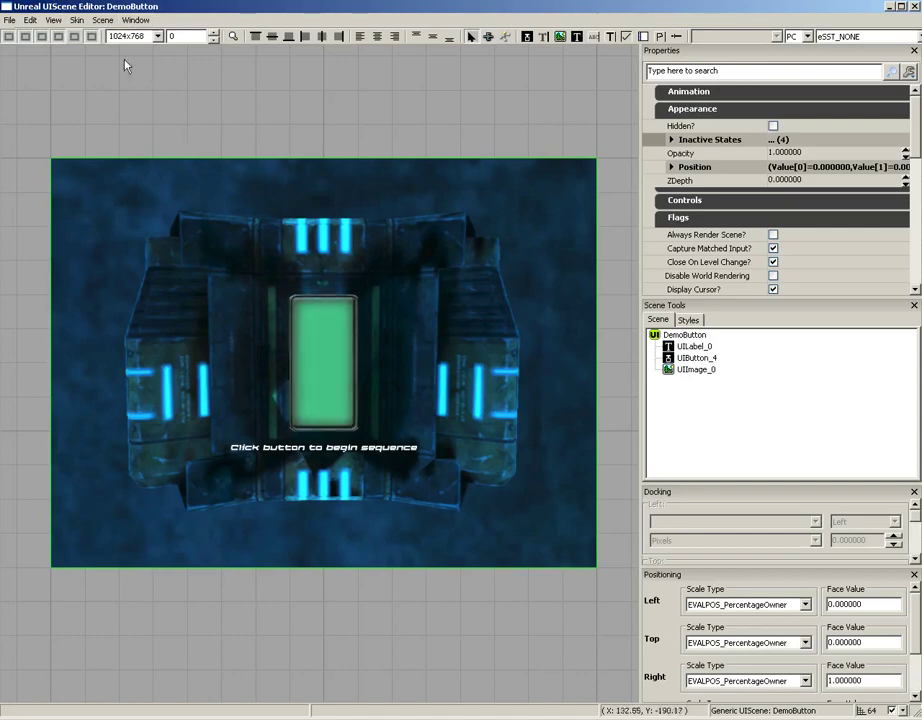
right_click(277, 101)
click(239, 74)
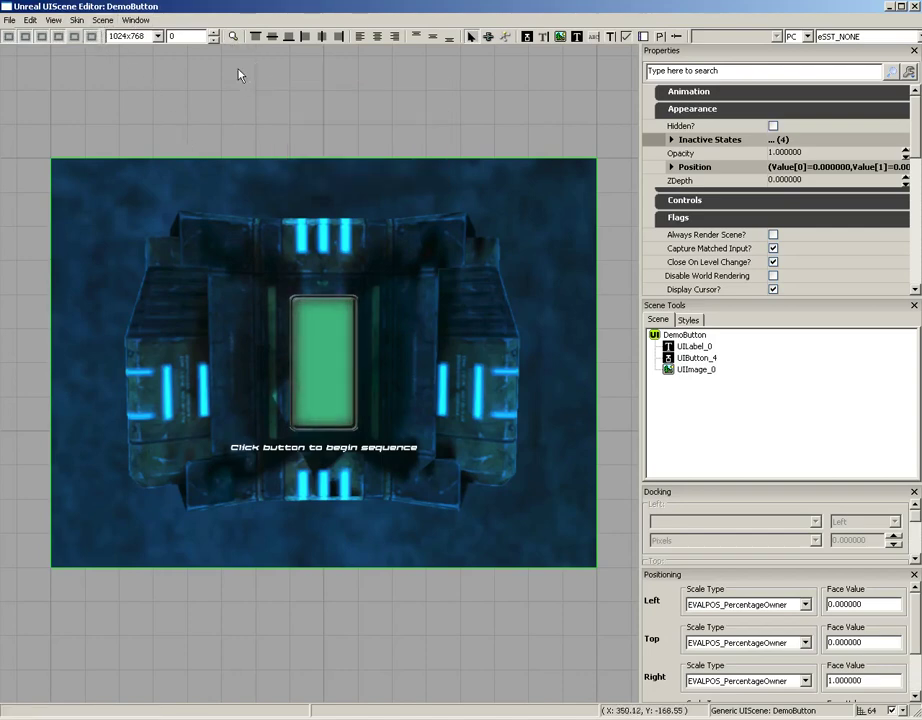
click(131, 221)
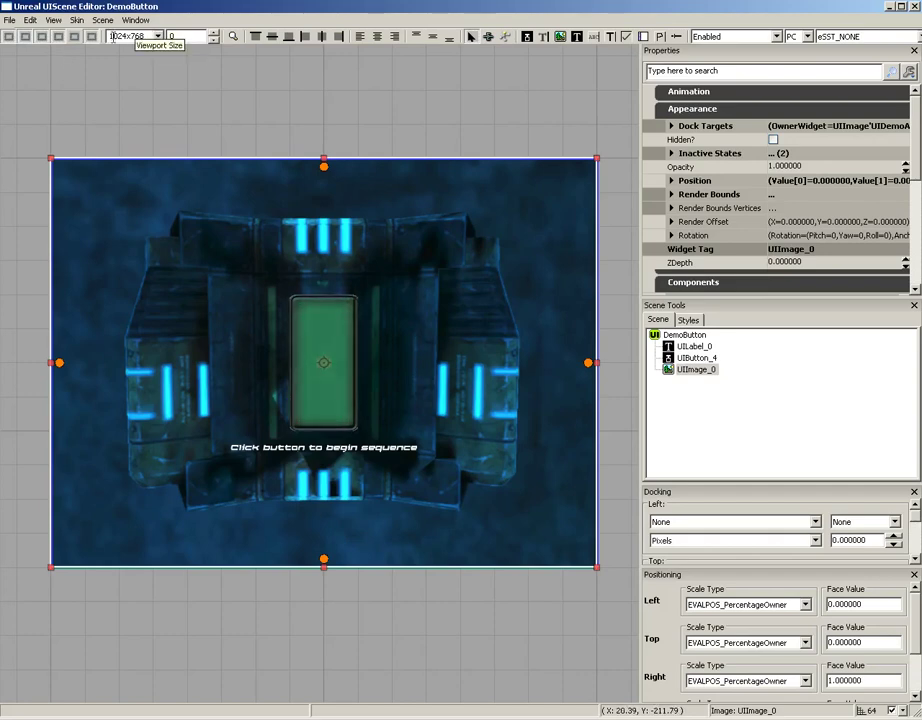
click(160, 36)
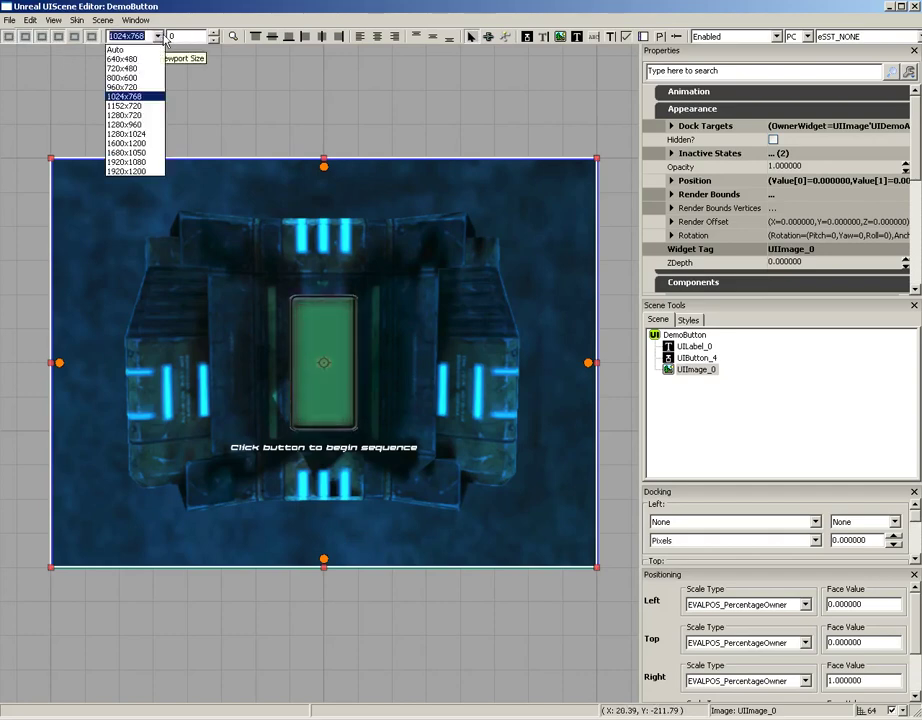
click(140, 162)
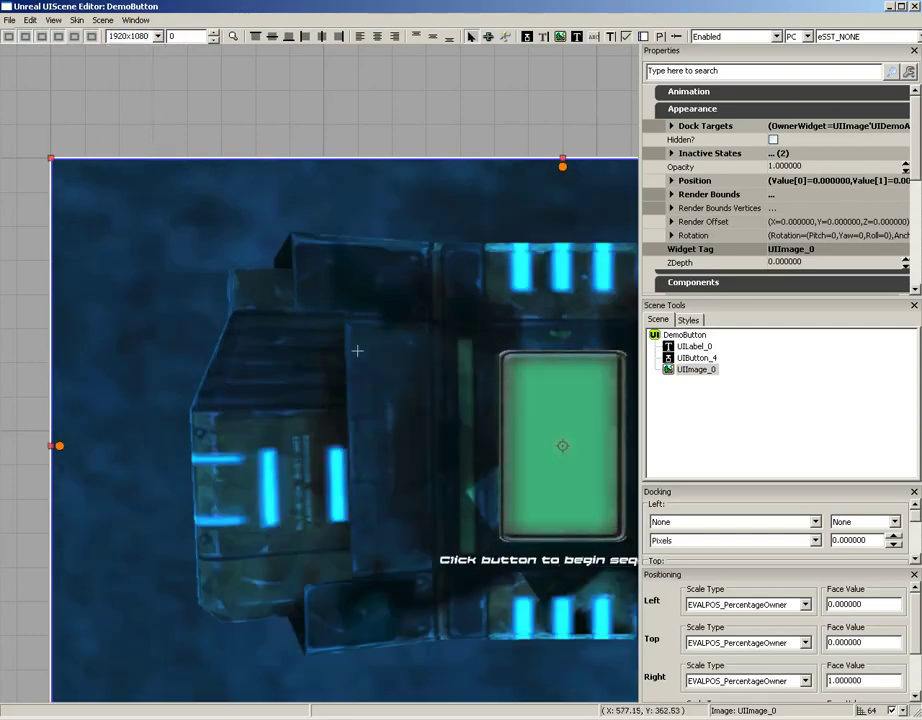
scroll(460, 340, down, 3)
scroll(466, 334, up, 3)
scroll(568, 385, down, 2)
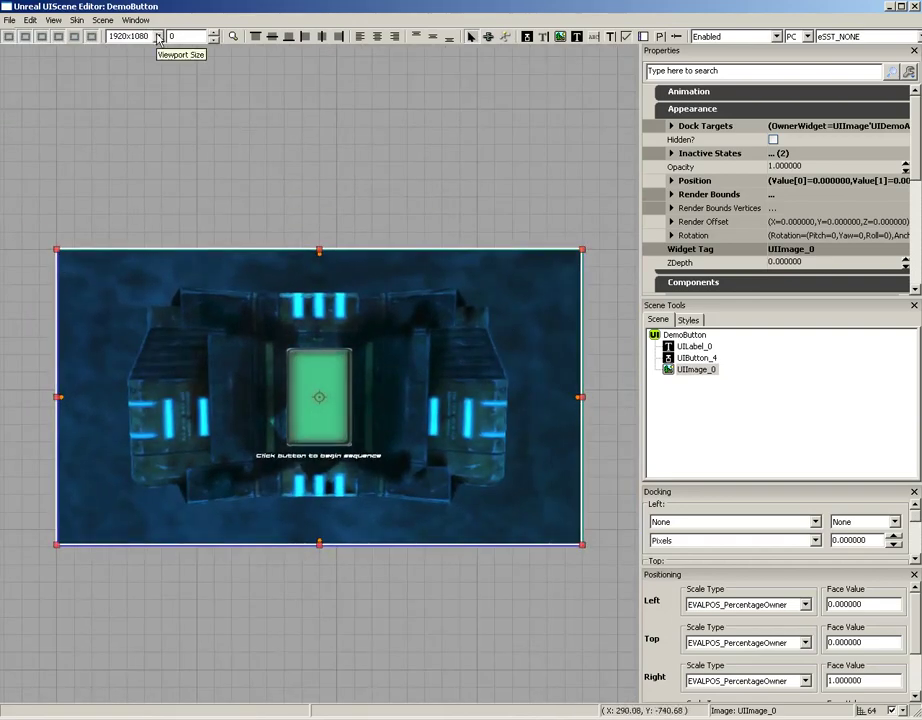
click(157, 37)
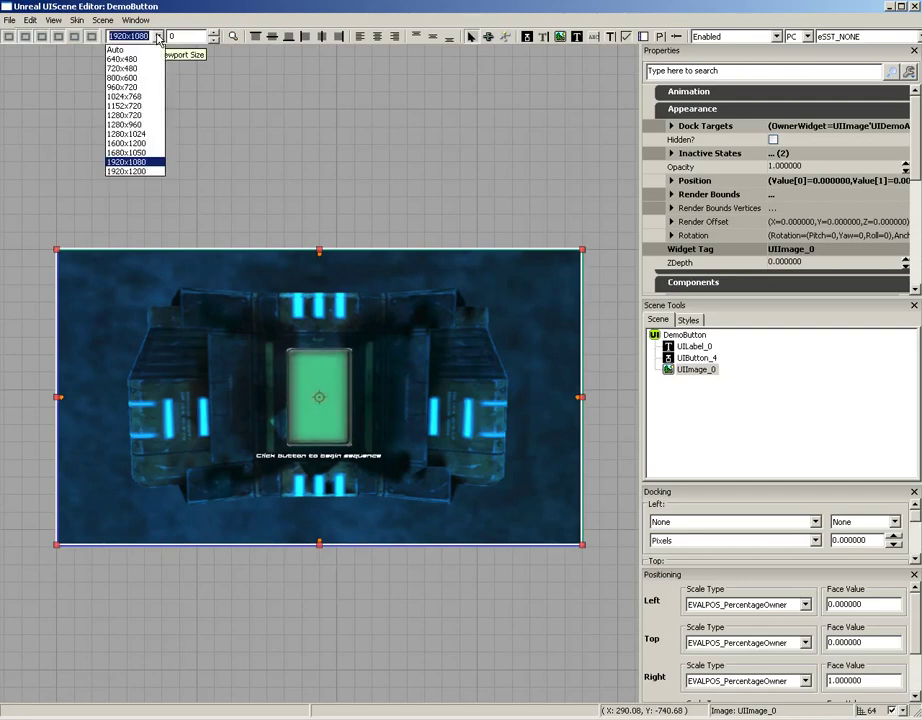
click(126, 96)
scroll(113, 130, up, 2)
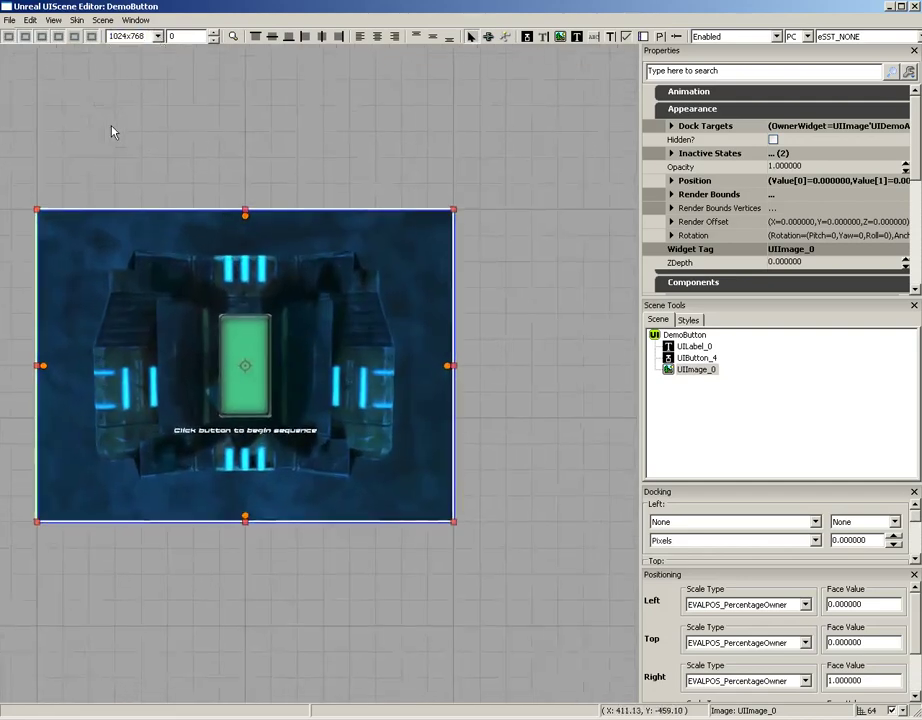
click(214, 33)
click(214, 33)
click(214, 33)
click(214, 33)
click(214, 33)
click(214, 33)
click(214, 33)
click(214, 33)
click(214, 33)
double_click(190, 35)
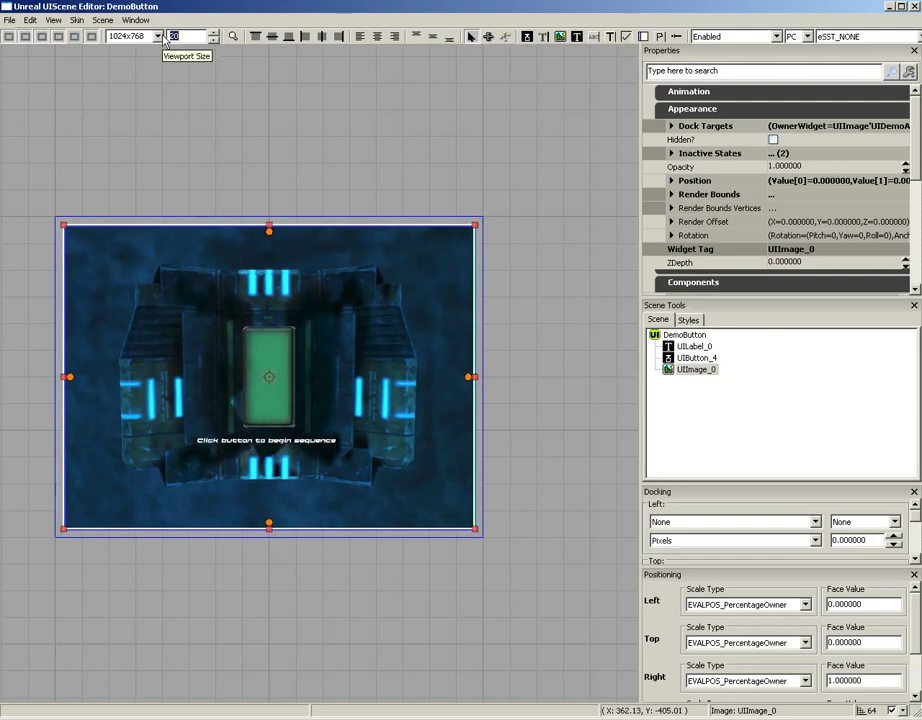
text(0)
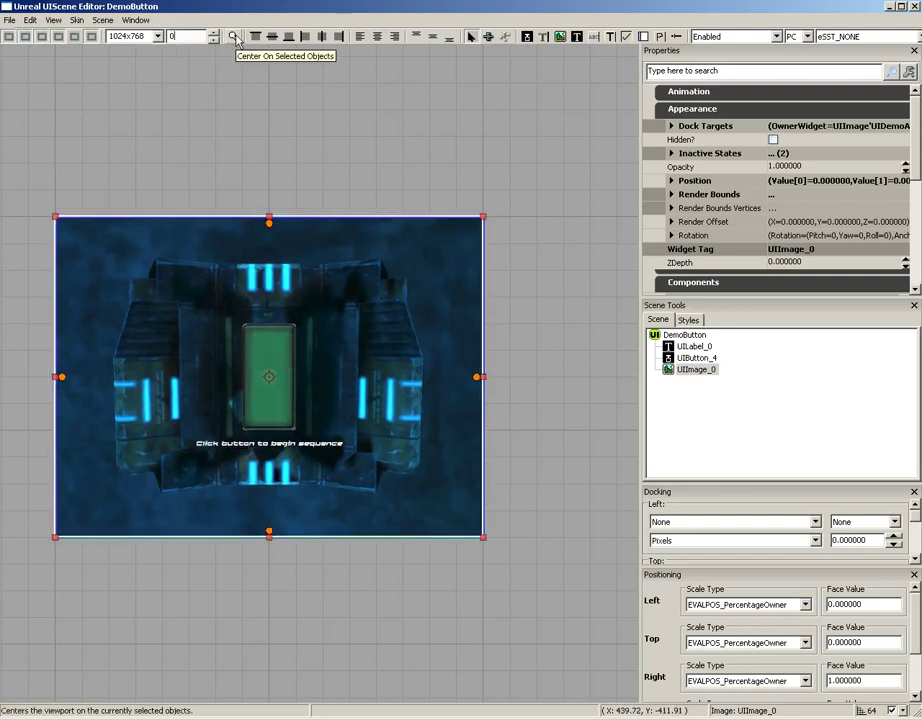
Select UIButton_4 and centre the scene view on it
right_drag(547, 426, 537, 449)
click(48, 186)
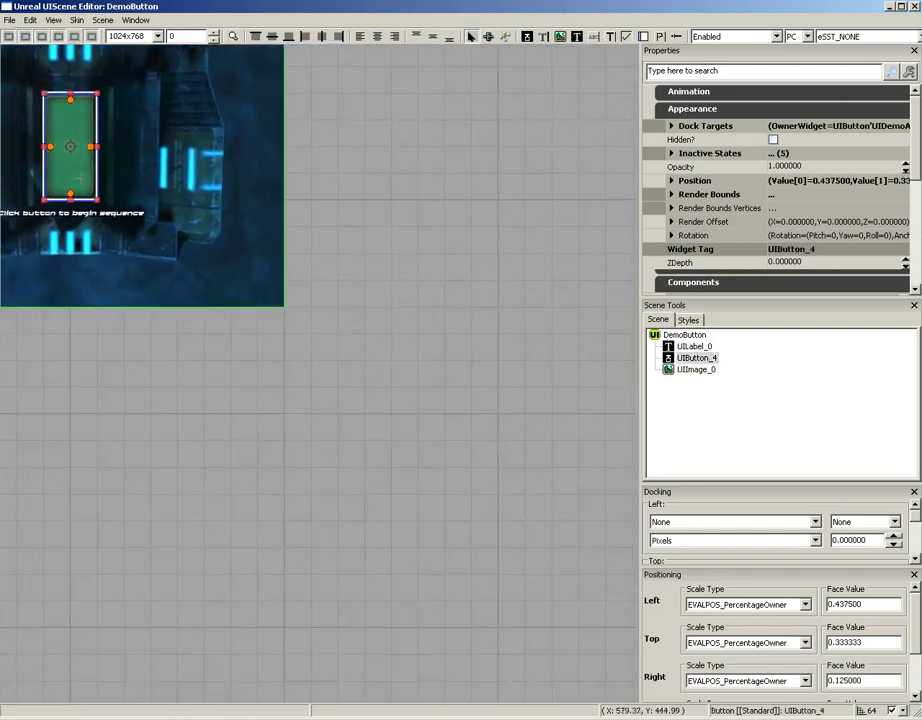
click(233, 37)
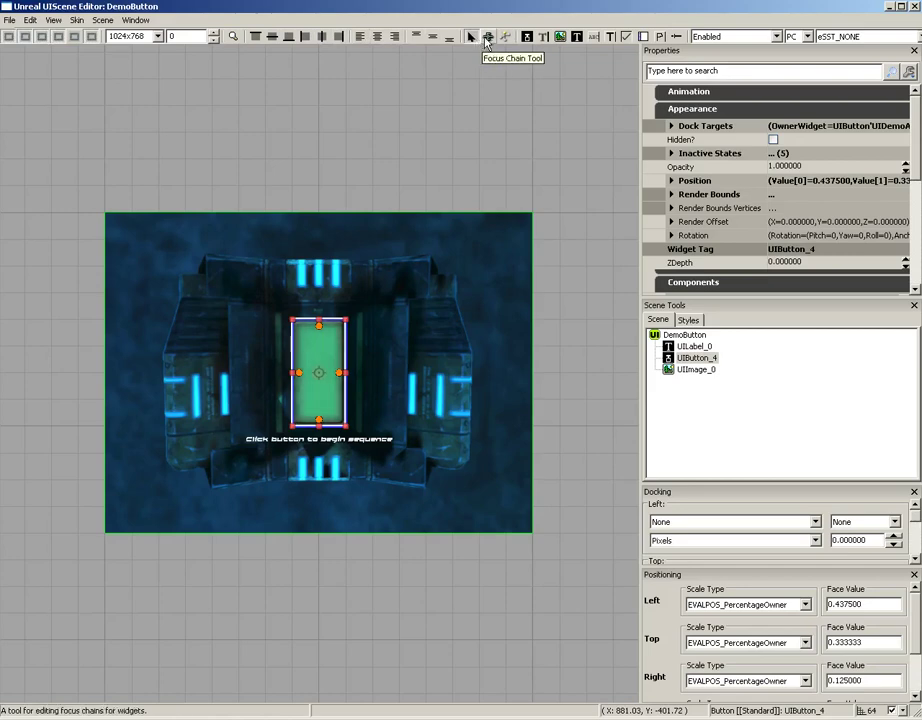
click(356, 235)
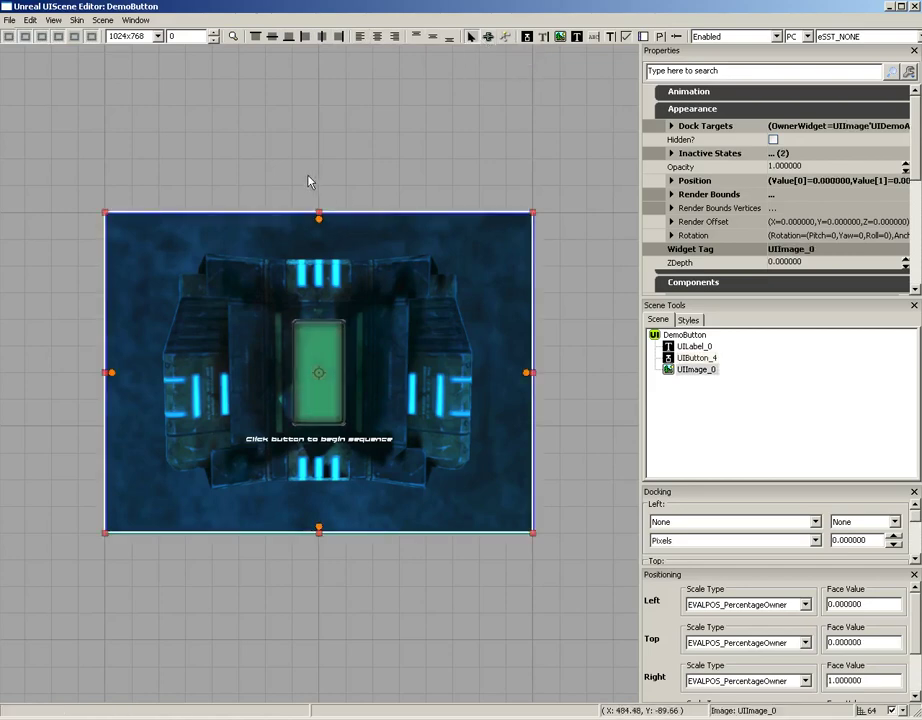
click(286, 290)
click(286, 290)
click(318, 344)
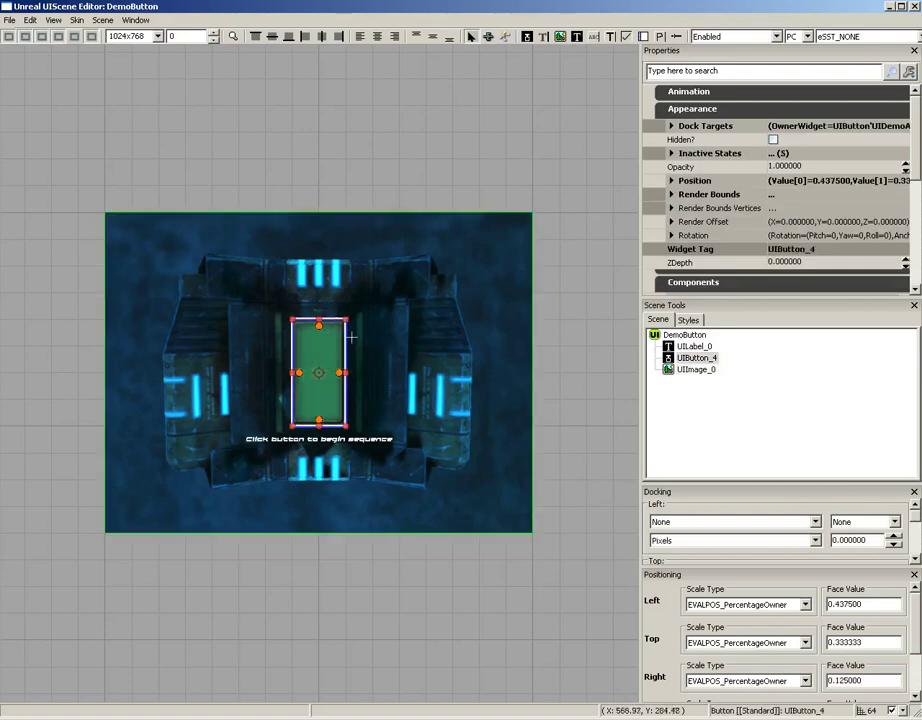
drag(331, 318, 169, 254)
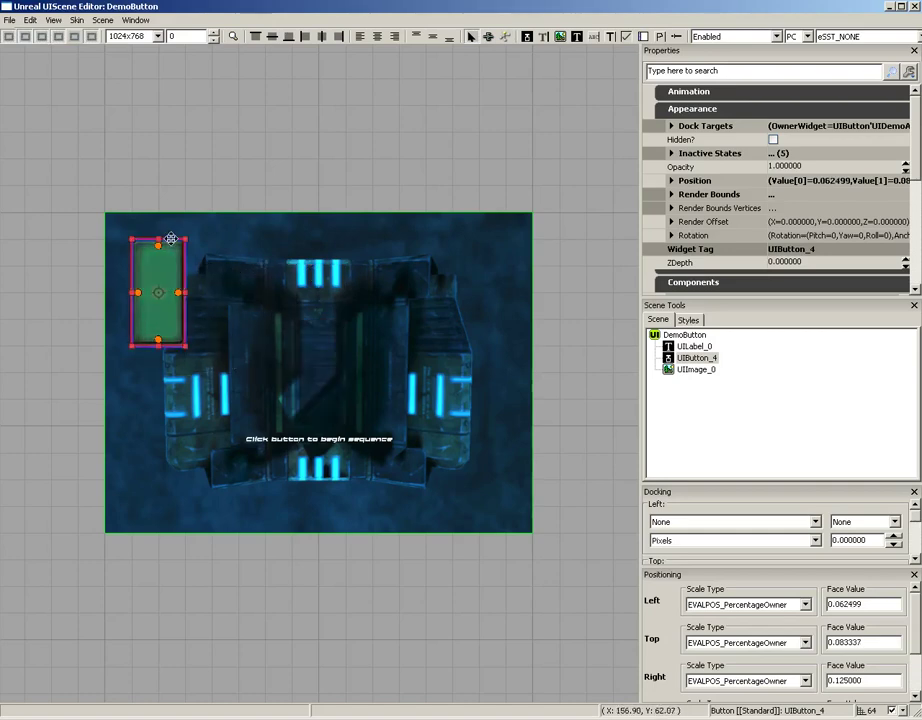
key(ctrl+z)
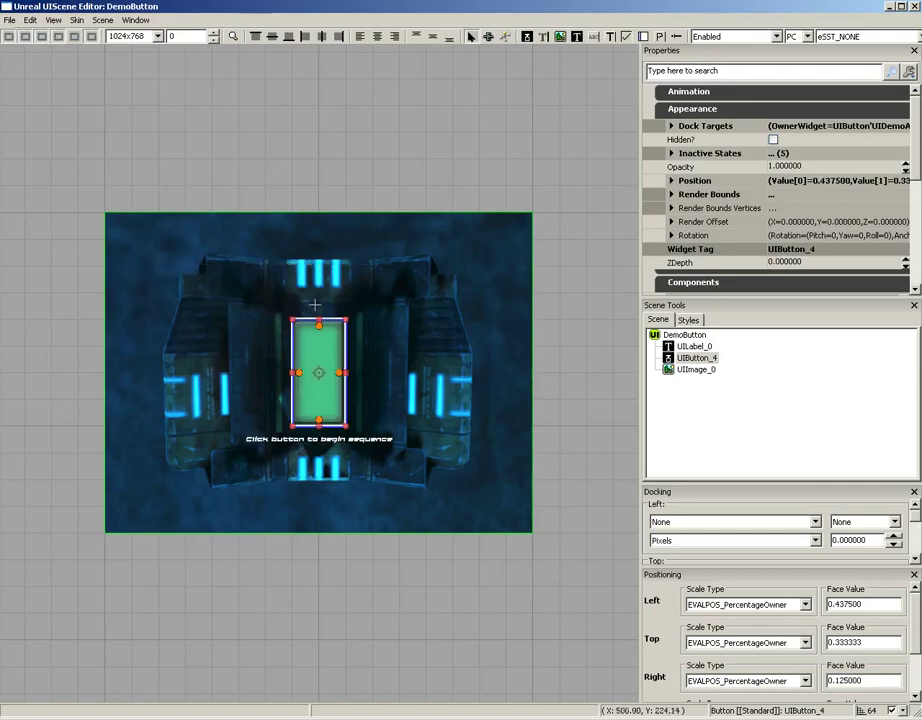
click(487, 38)
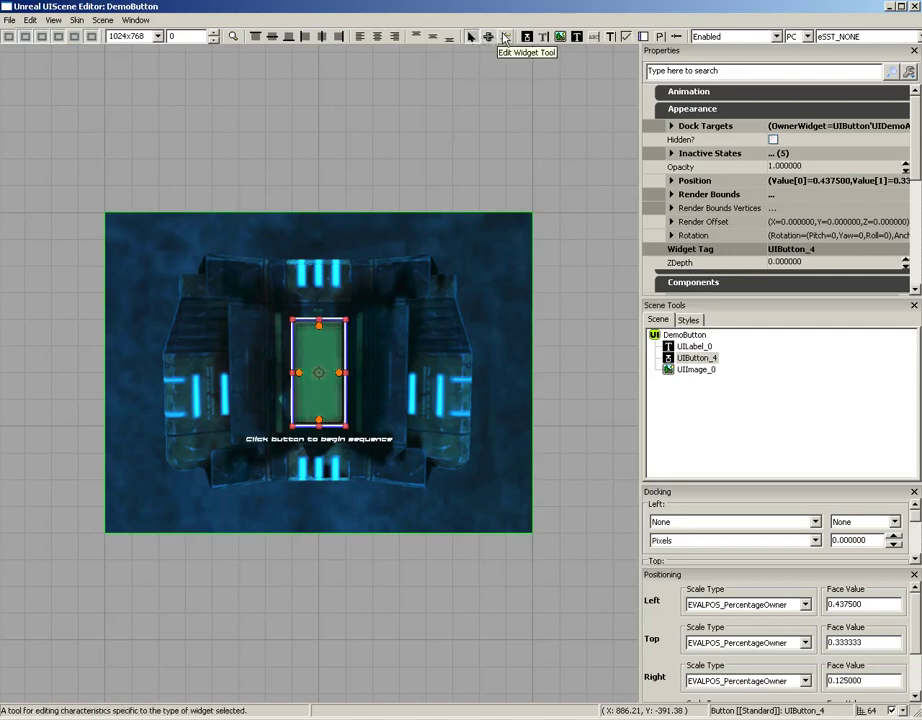
click(505, 38)
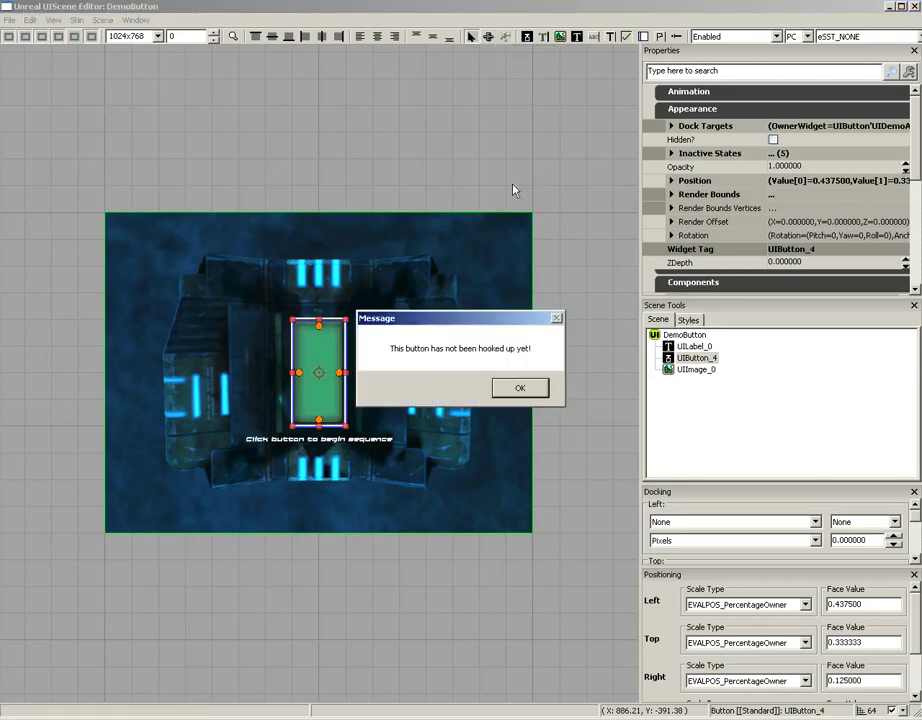
click(537, 391)
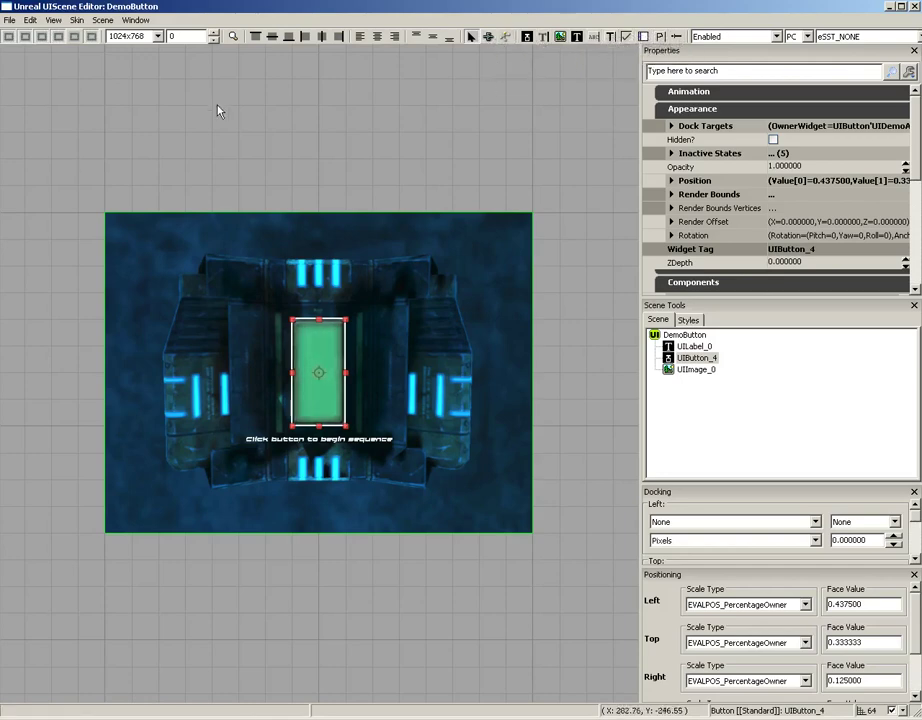
right_drag(523, 131, 429, 271)
click(528, 38)
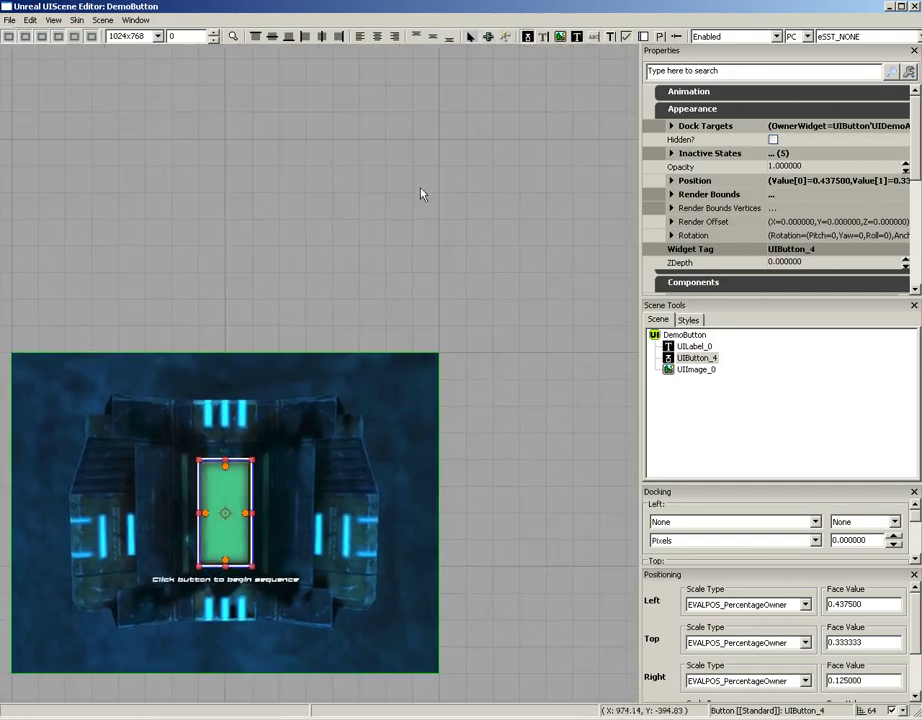
drag(225, 112, 513, 292)
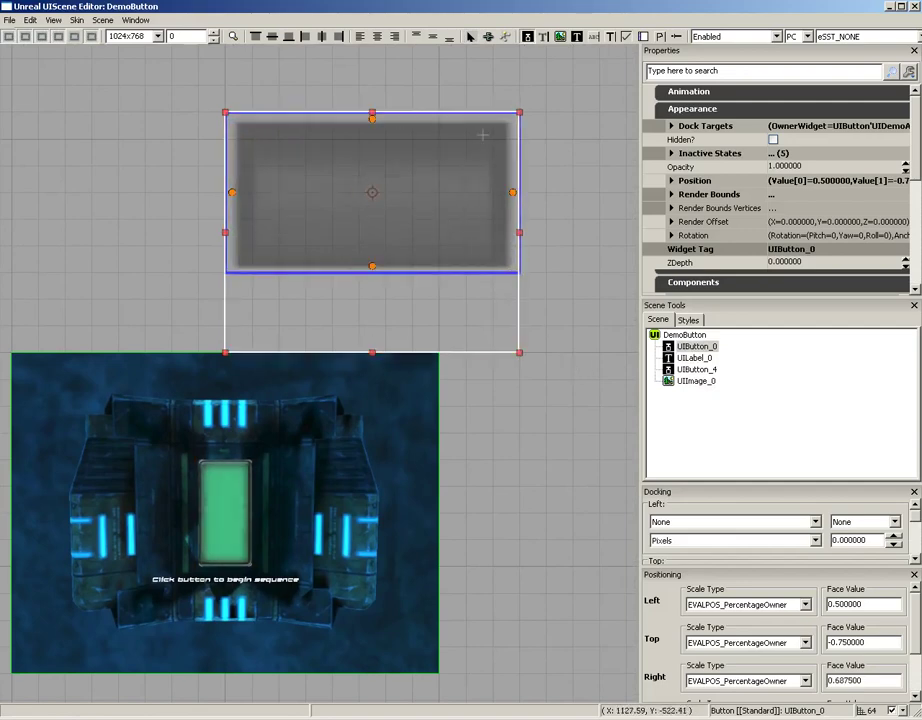
key(Delete)
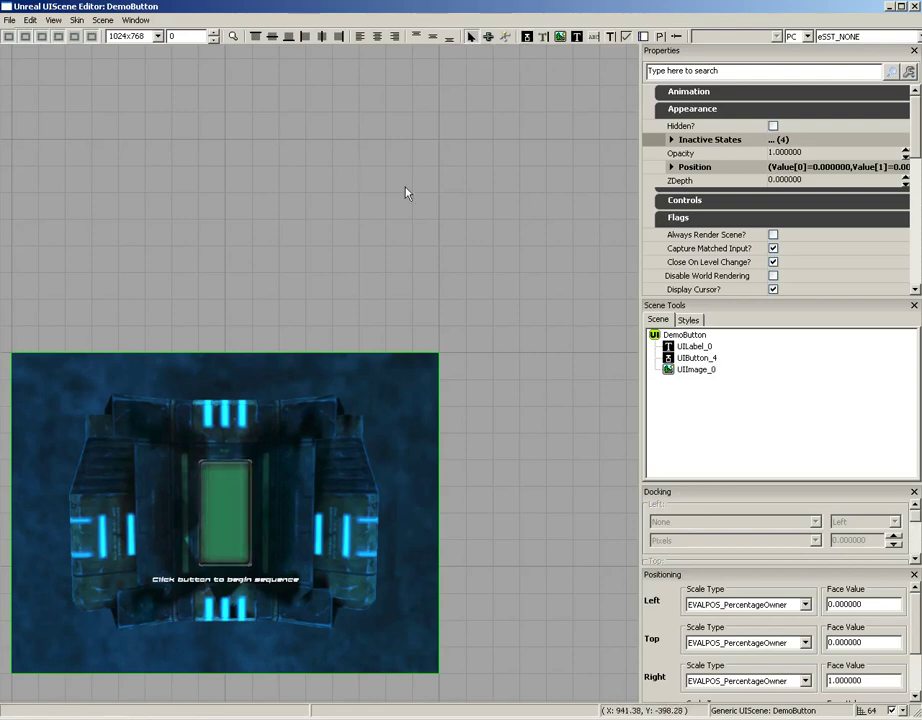
right_drag(405, 193, 369, 232)
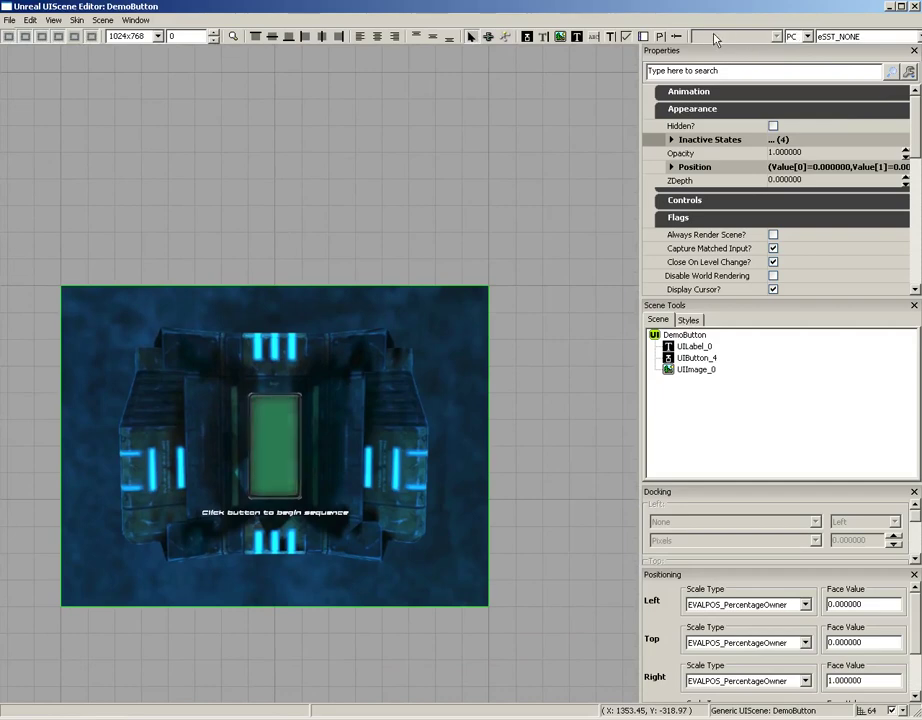
click(807, 37)
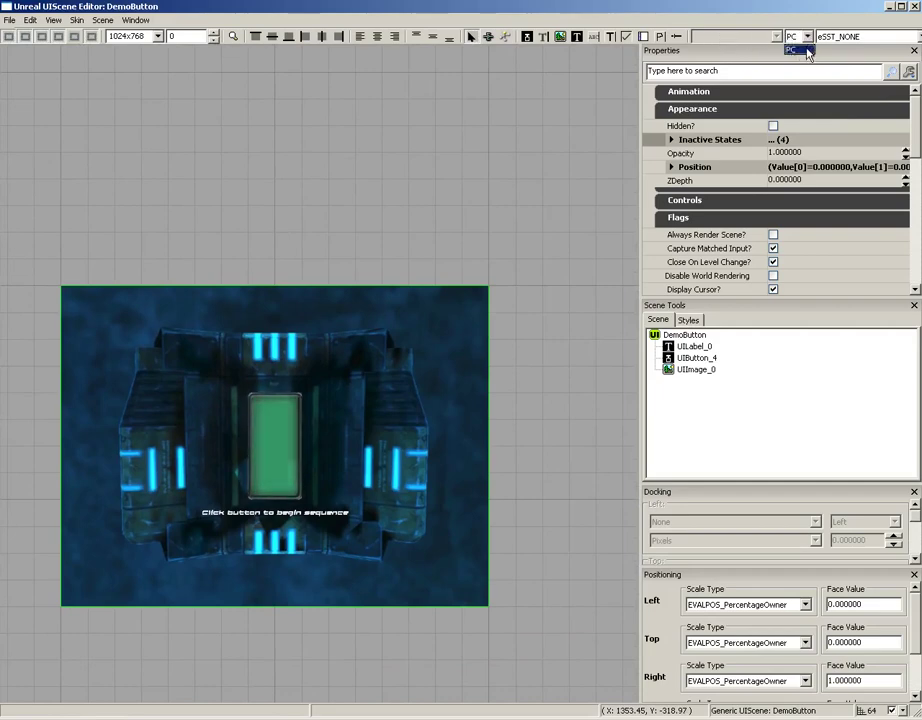
click(798, 49)
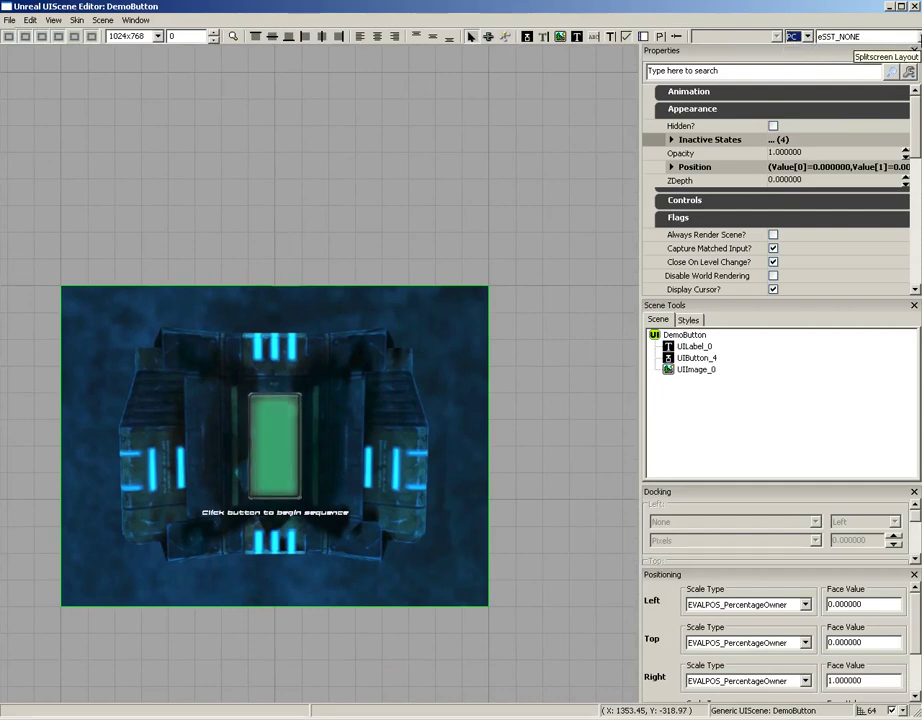
click(850, 37)
click(857, 59)
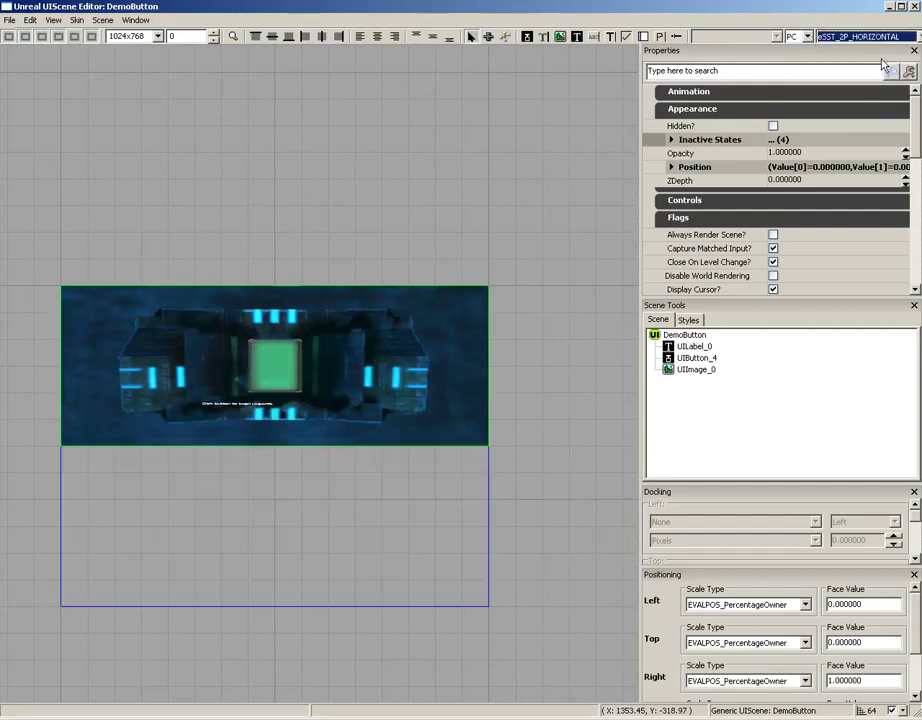
click(860, 37)
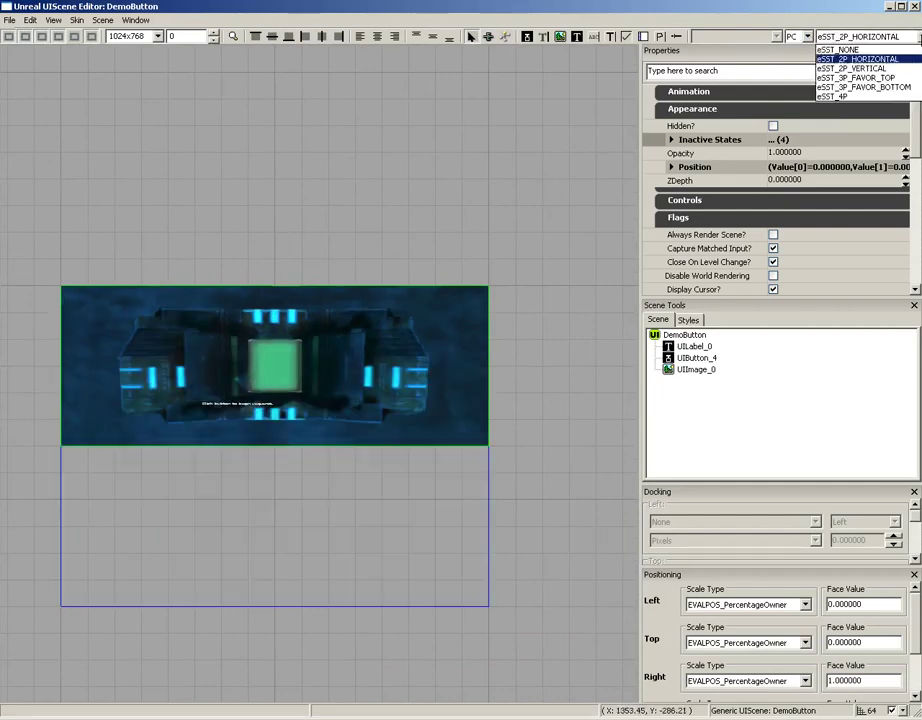
click(860, 77)
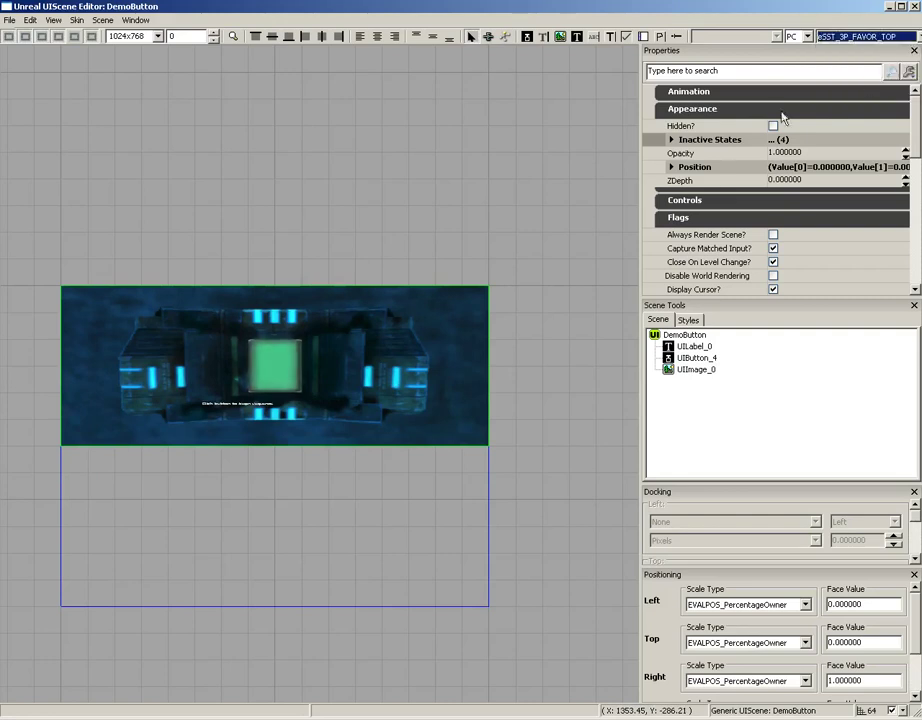
click(912, 38)
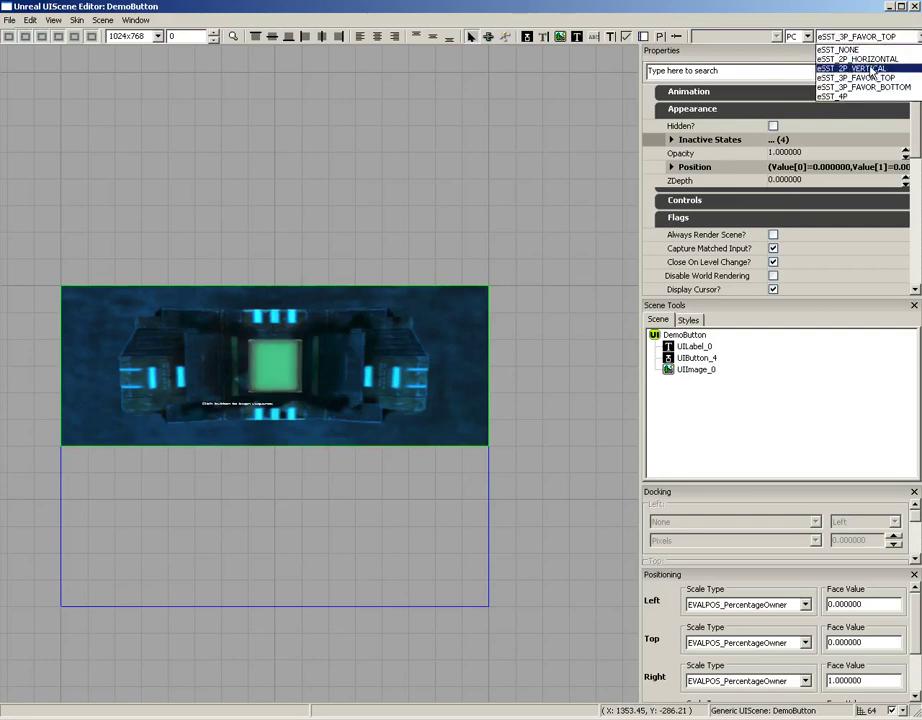
click(862, 62)
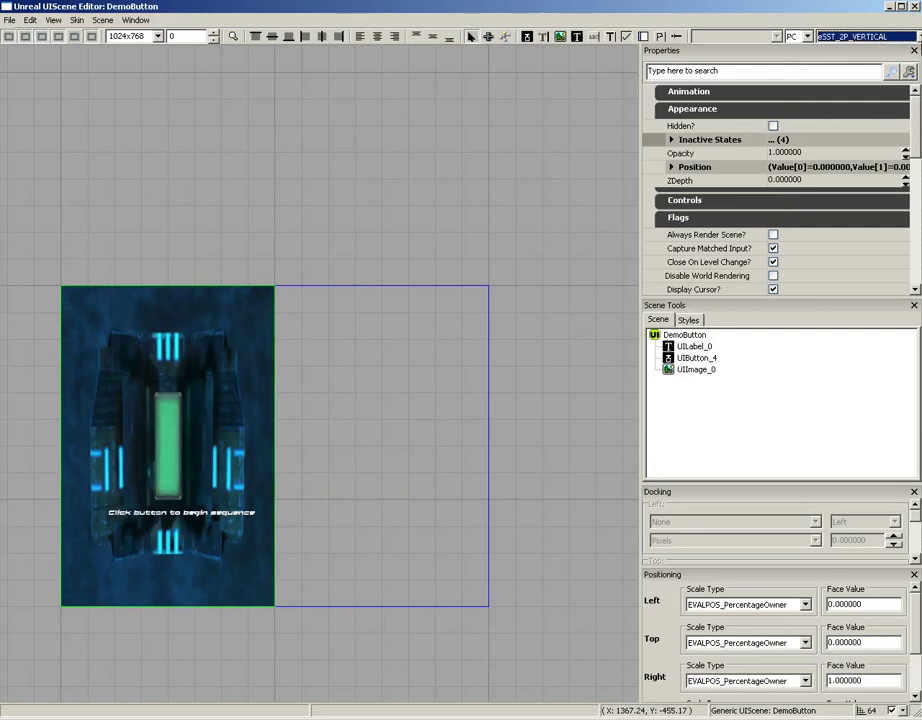
click(915, 38)
click(840, 49)
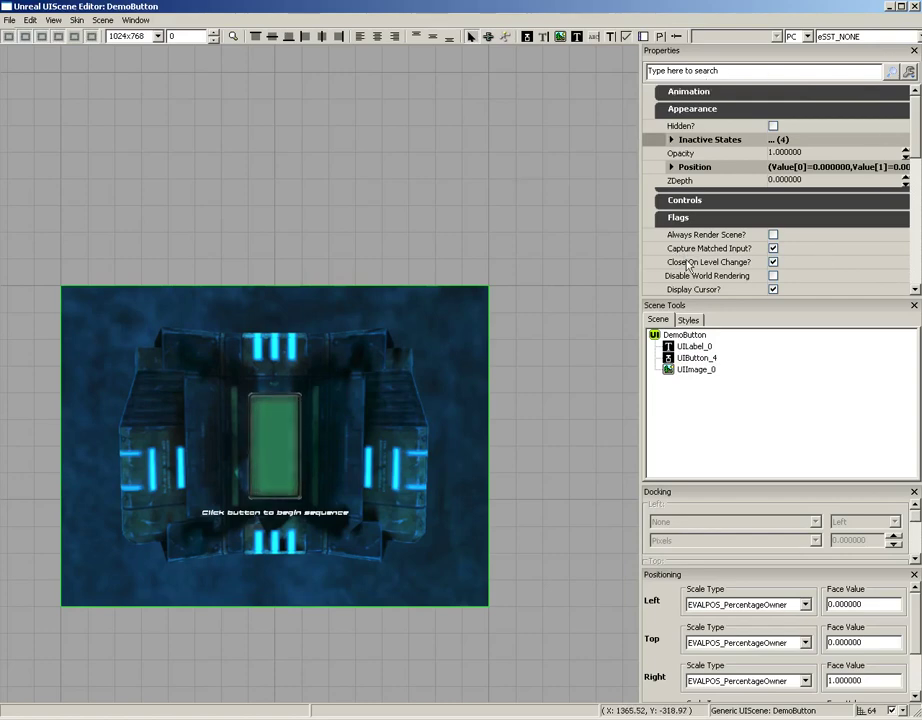
click(275, 445)
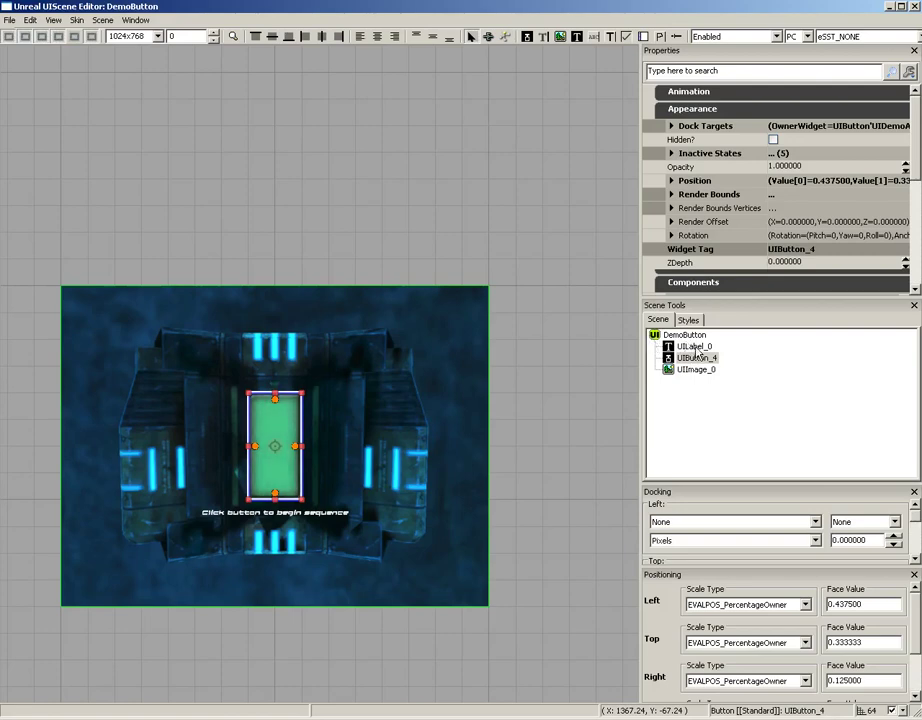
click(694, 347)
click(697, 358)
click(697, 370)
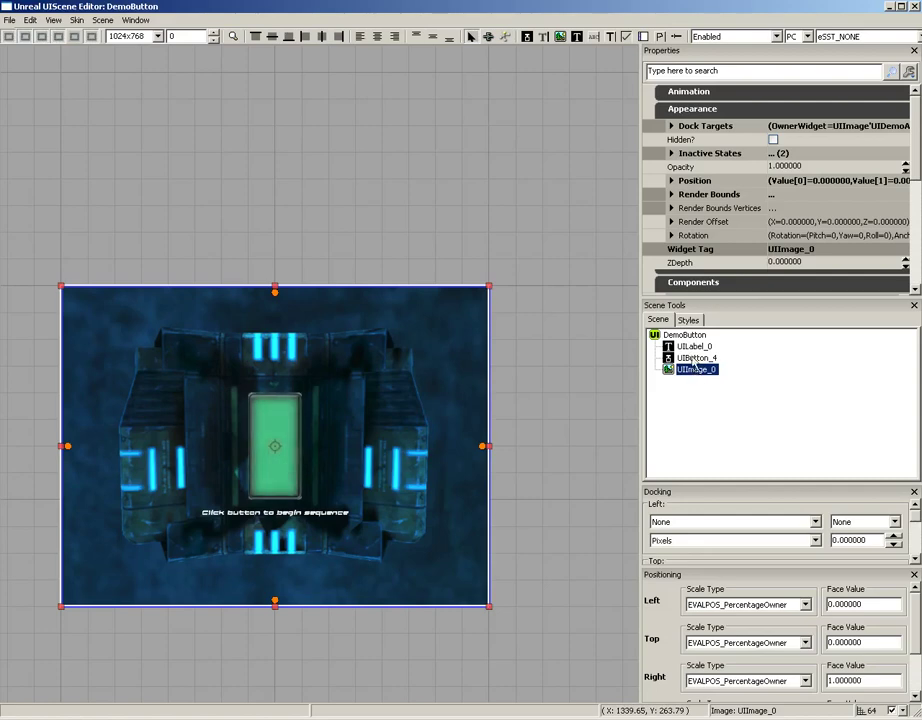
click(696, 358)
click(694, 347)
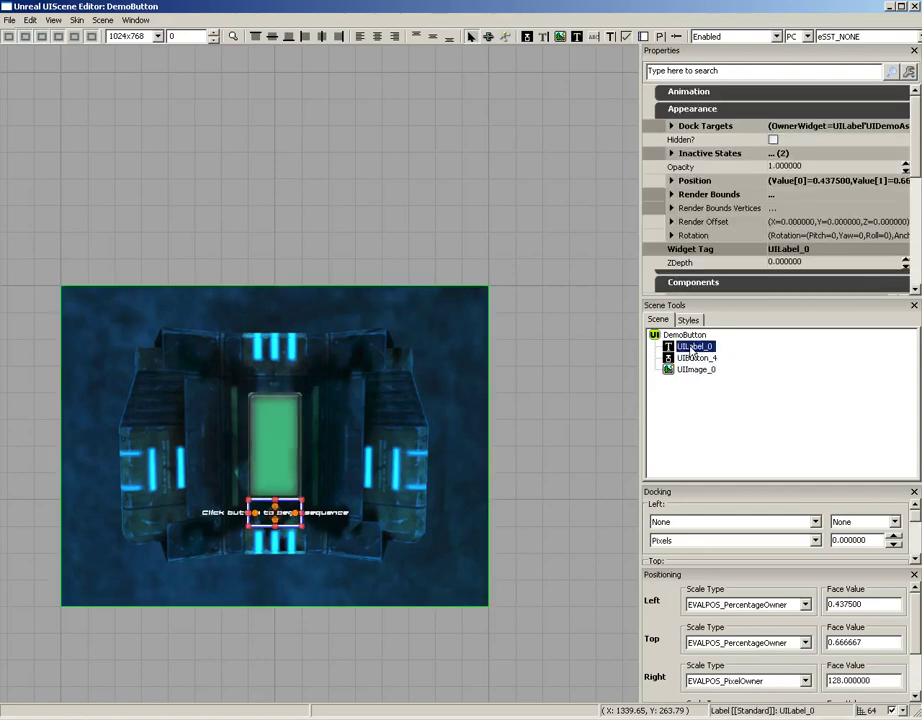
click(696, 358)
click(696, 370)
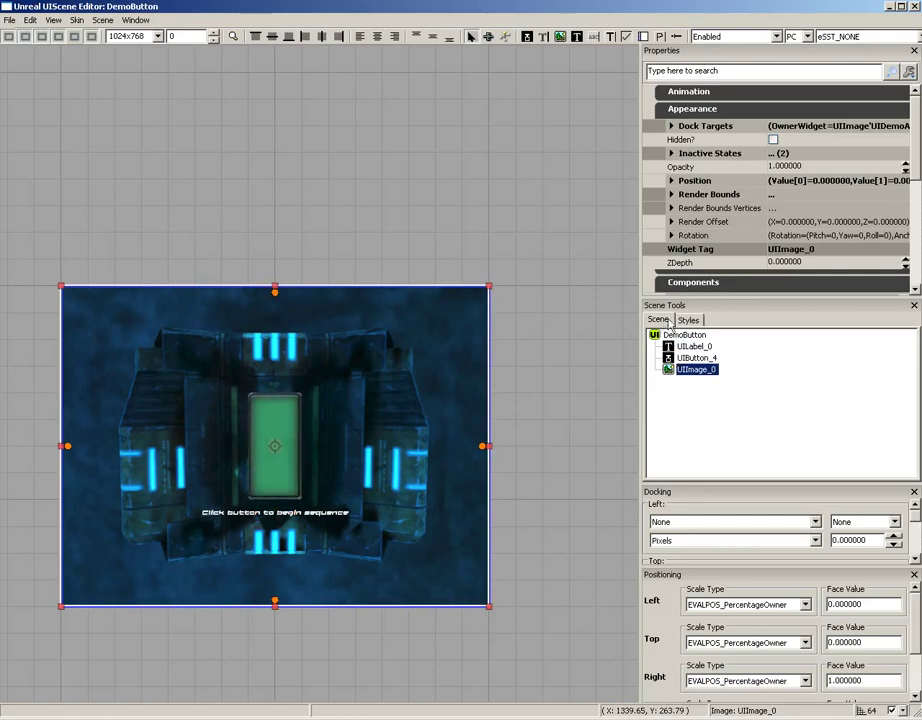
Show the UTHUDSkin Styles list and select the green button UIButton_4
click(689, 320)
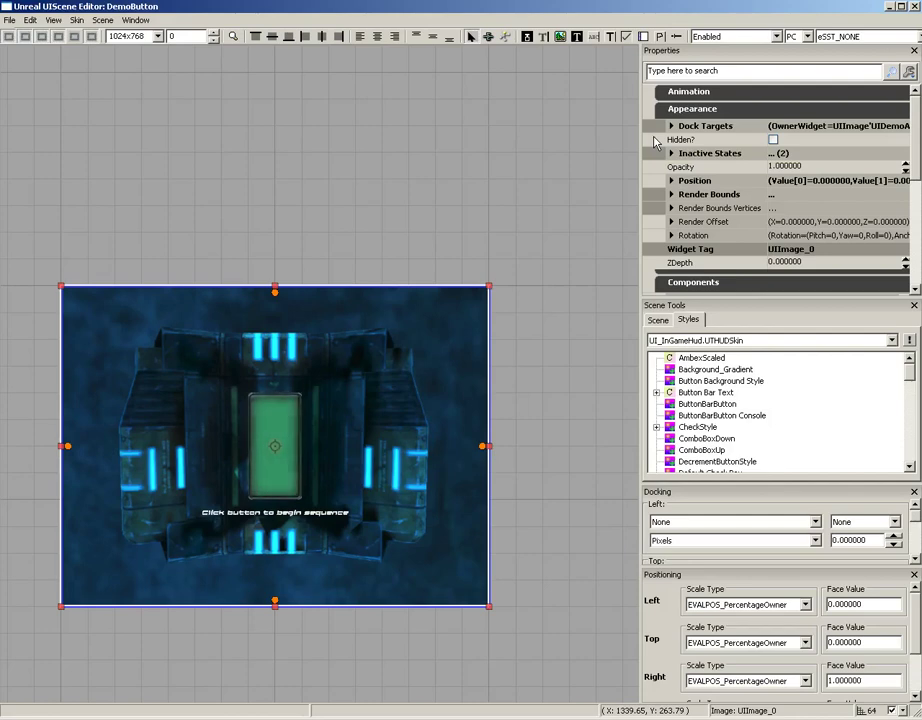
click(262, 418)
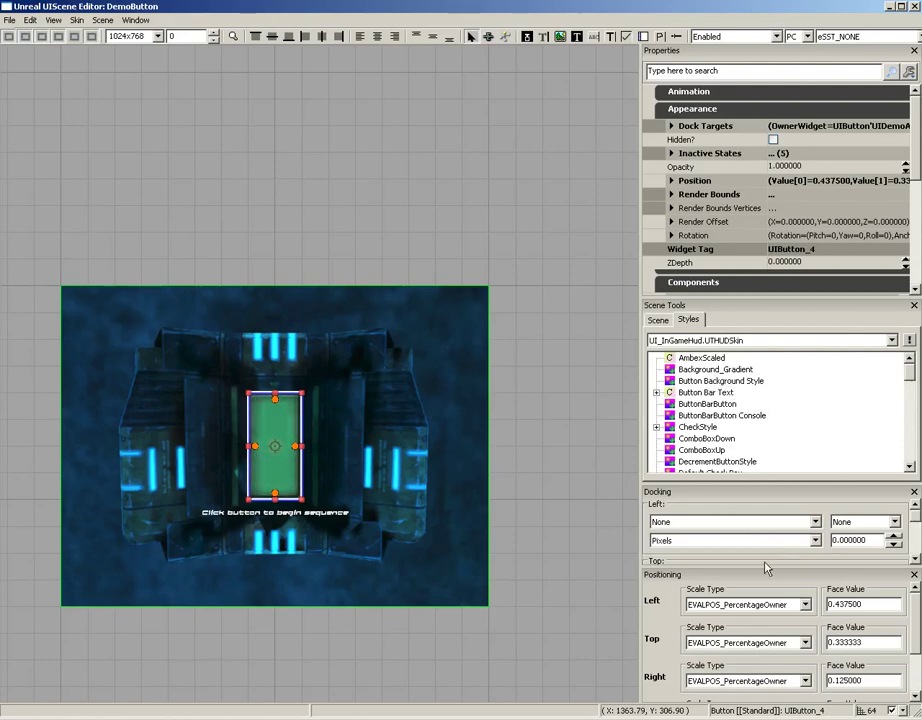
Resize the Docking/Positioning splitter until Left, Top, Right and Bottom all show
drag(763, 566, 763, 623)
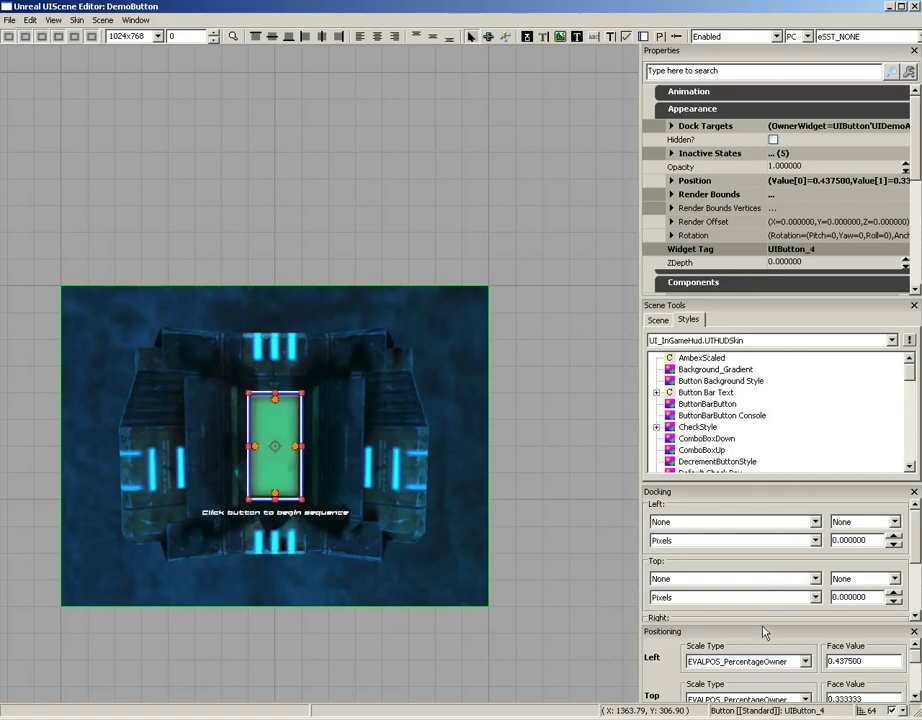
drag(762, 624, 760, 512)
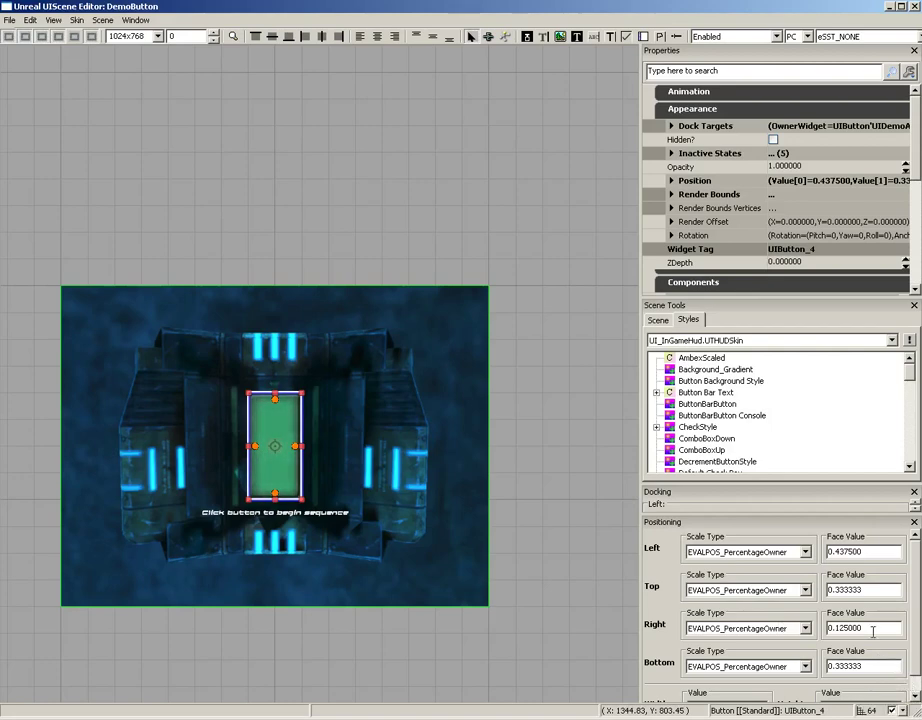
click(897, 709)
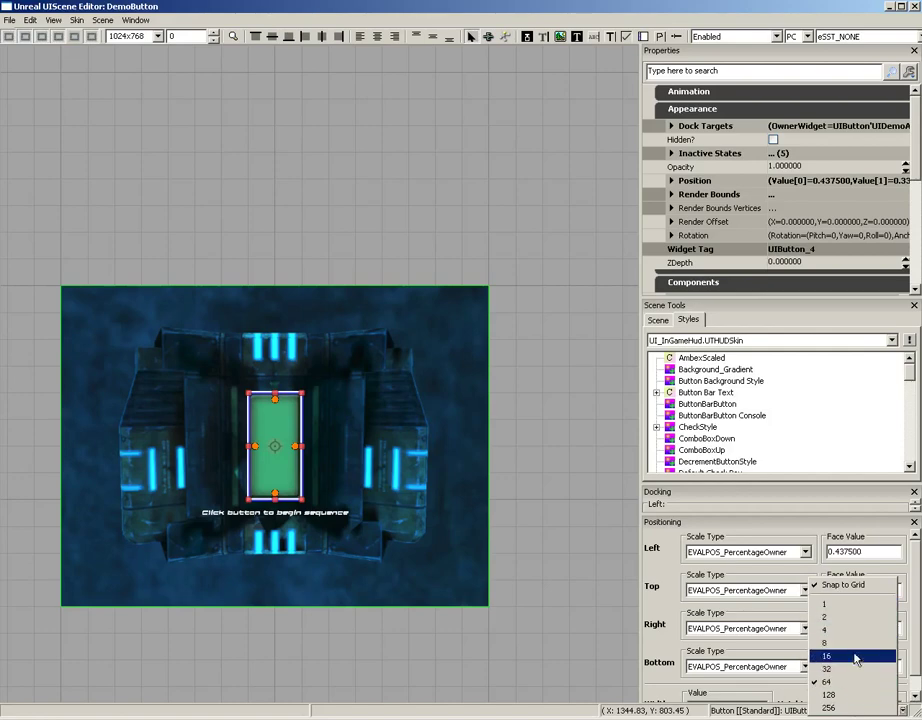
click(582, 637)
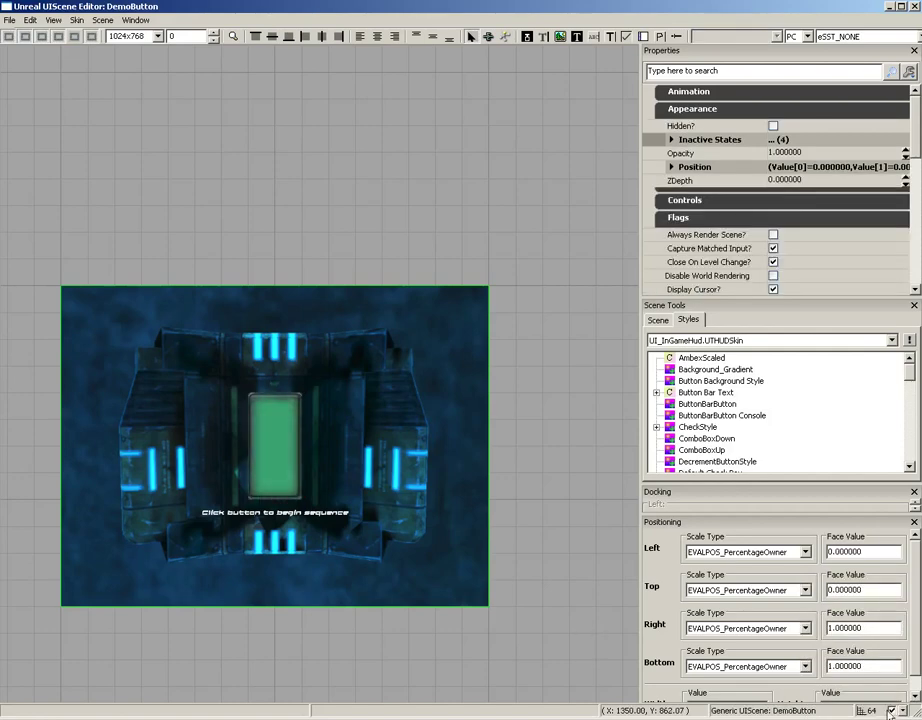
right_drag(582, 432, 583, 447)
scroll(578, 432, down, 1)
scroll(372, 216, up, 3)
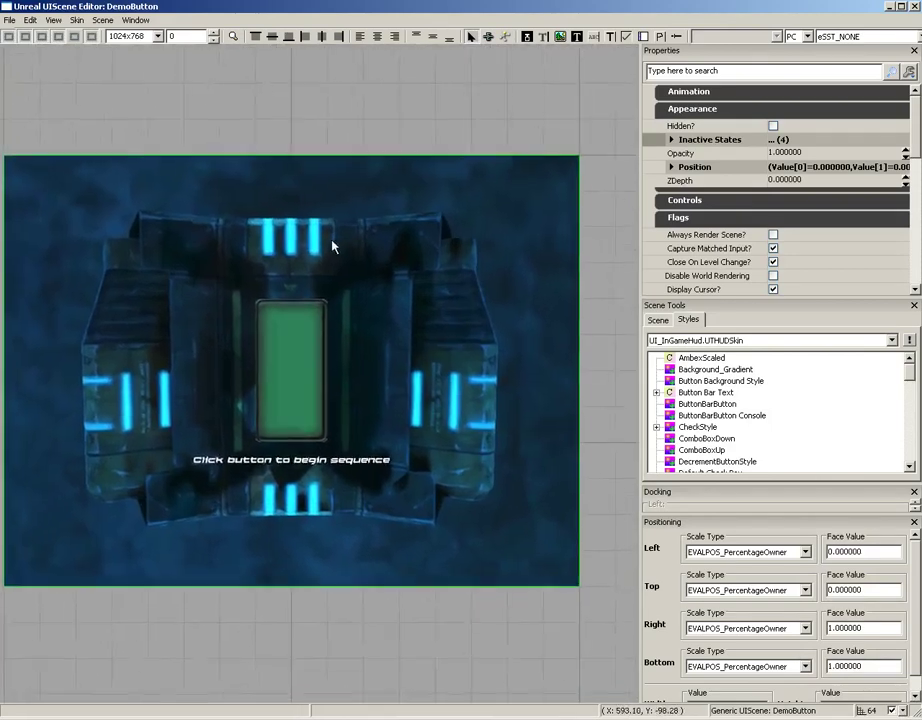
right_drag(329, 246, 305, 241)
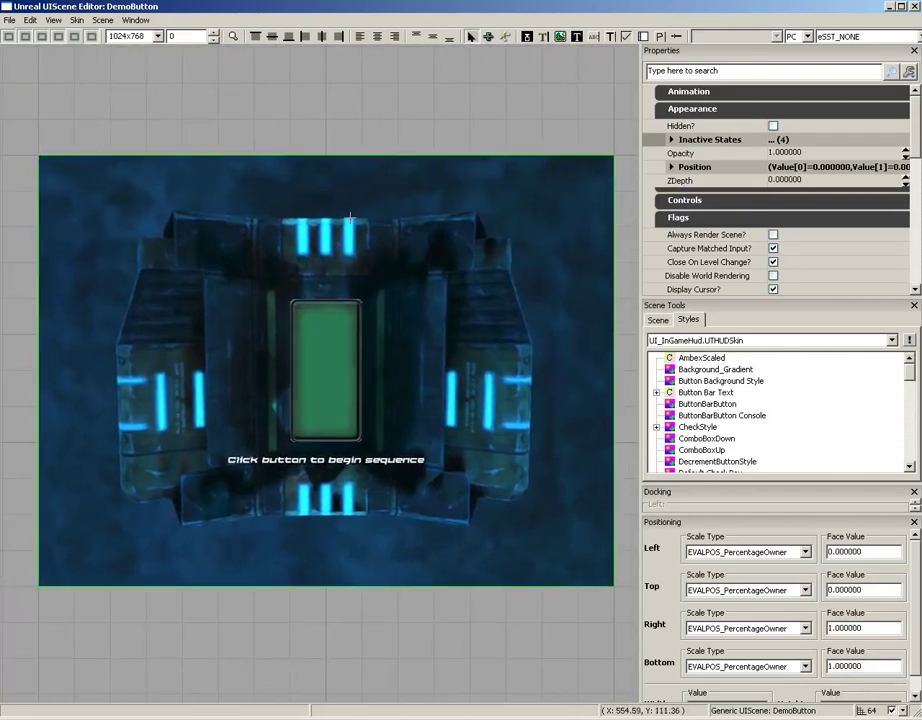
scroll(350, 216, down, 2)
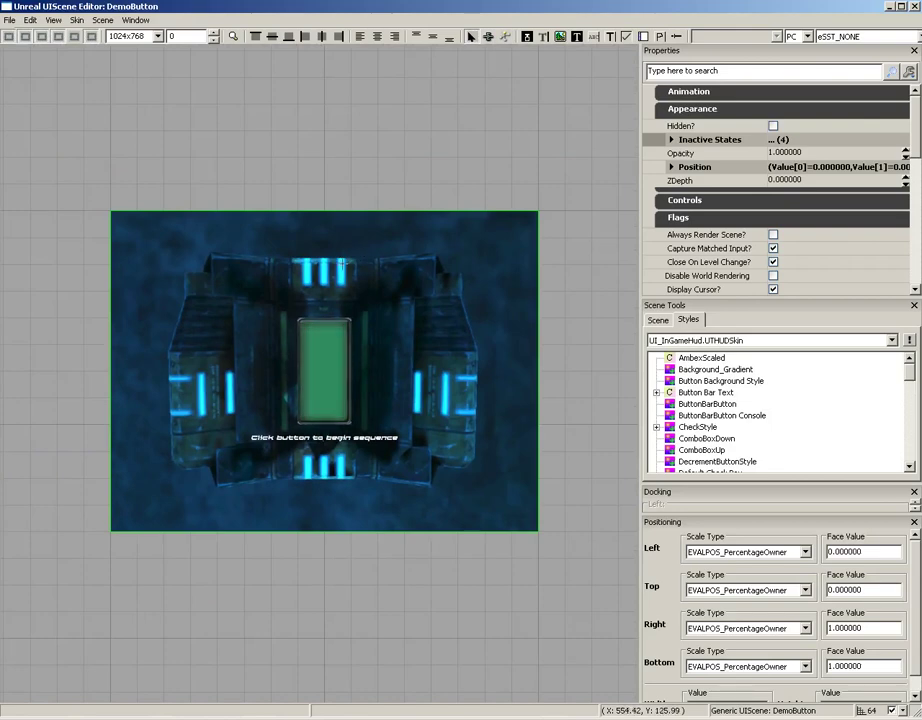
mouse_move(325, 257)
right_down()
mouse_move(315, 237)
mouse_move(214, 160)
mouse_move(329, 243)
mouse_move(278, 243)
mouse_move(457, 315)
mouse_move(324, 146)
mouse_move(270, 146)
mouse_move(255, 229)
mouse_move(220, 193)
mouse_move(255, 193)
mouse_move(327, 253)
right_up()
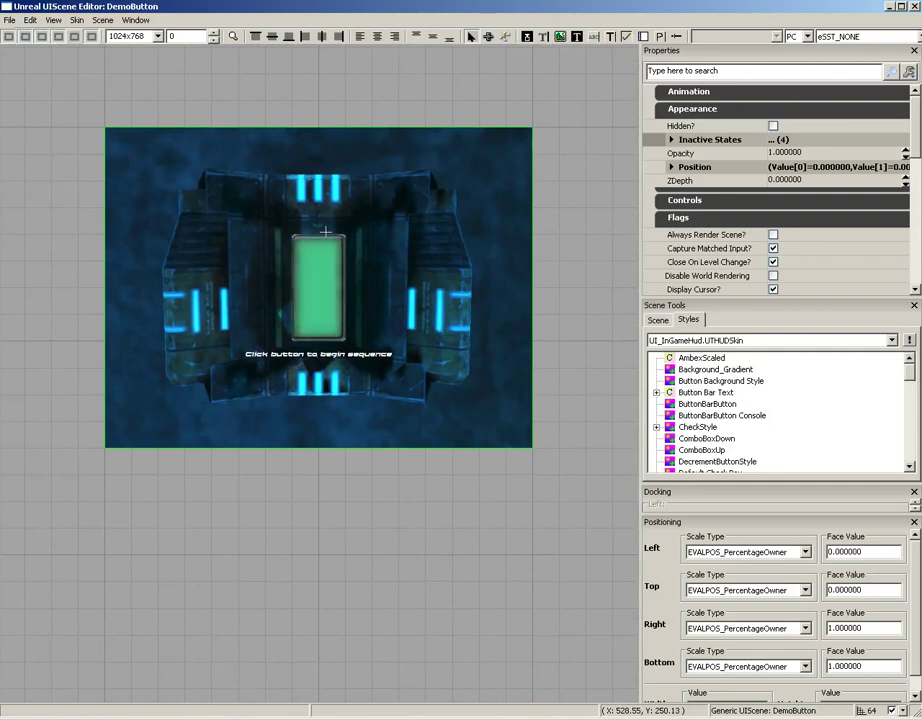
right_drag(364, 486, 323, 426)
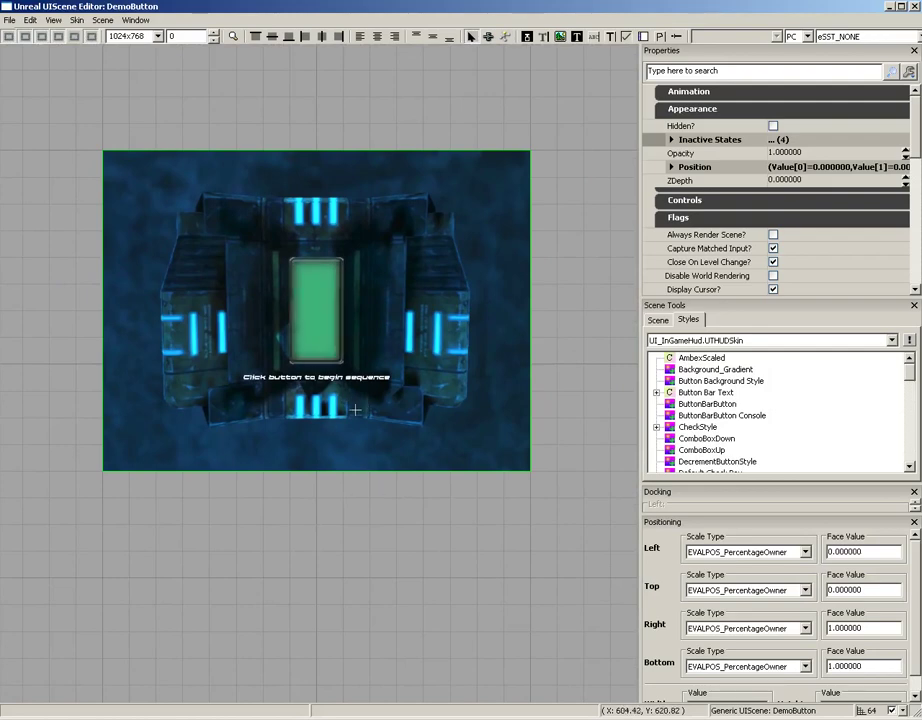
mouse_move(355, 410)
right_down()
mouse_move(2, 393)
mouse_move(229, 393)
mouse_move(356, 408)
right_up()
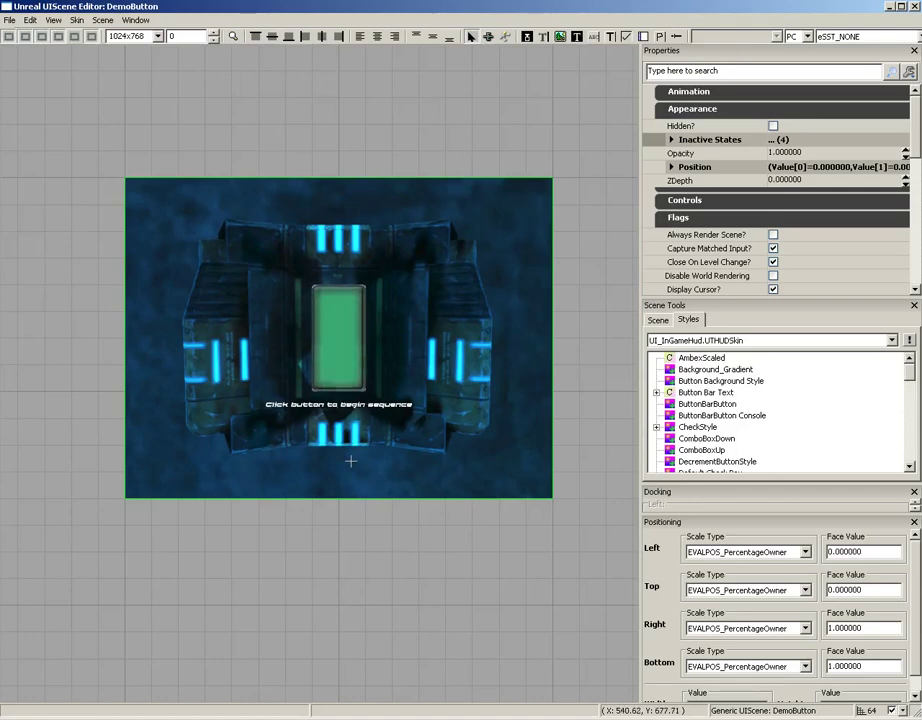
Open UIButton_4's UI Kismet, showing its Global Sequence with the Initialized event
click(330, 336)
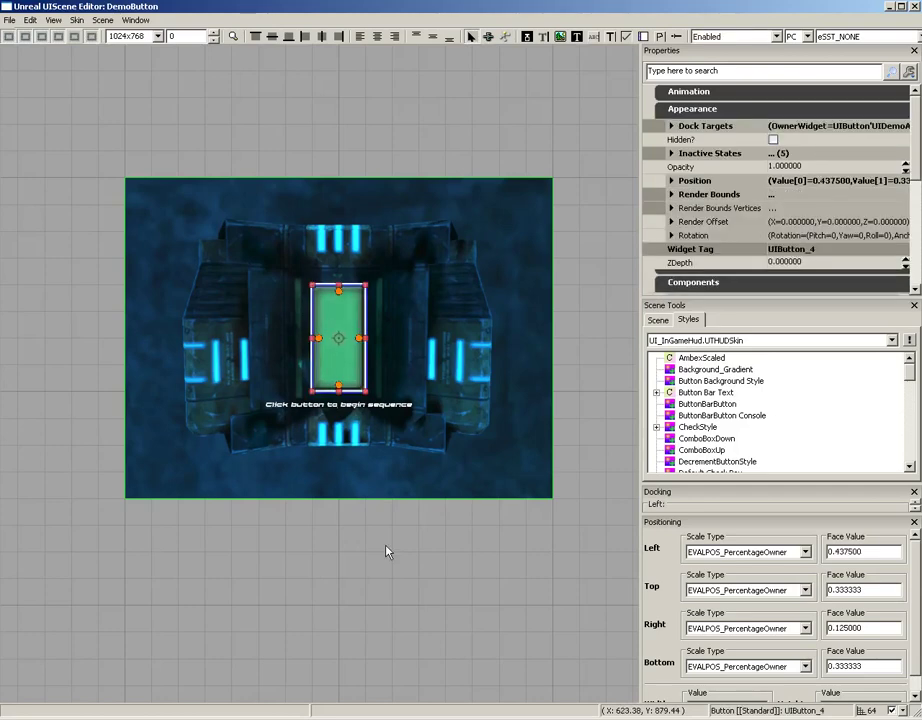
double_click(347, 316)
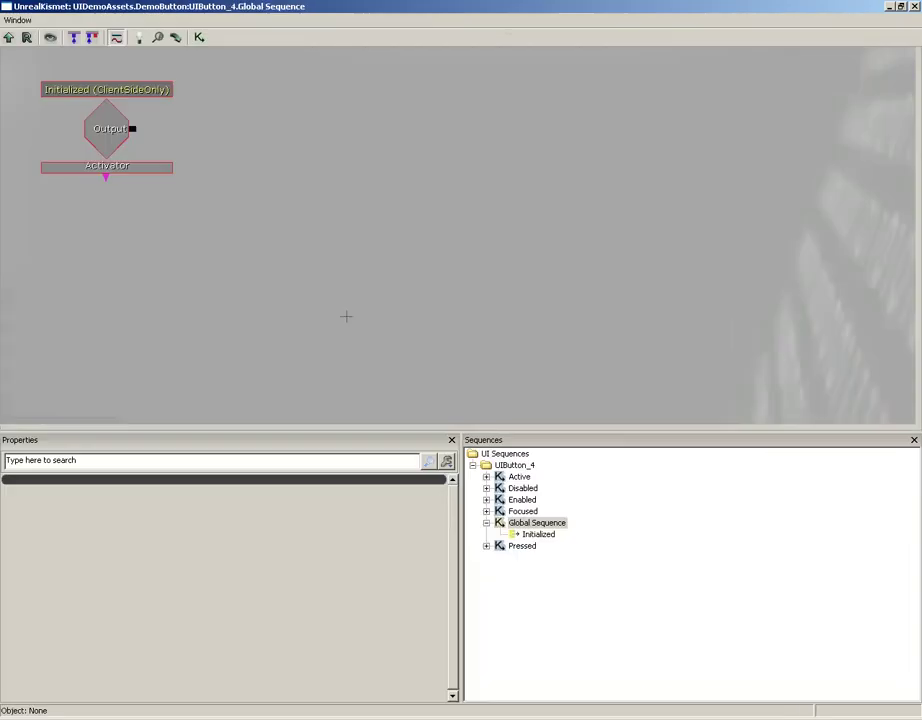
Inspect the Focused state's Activate Level Event and Close Scene nodes, then close Kismet
click(522, 511)
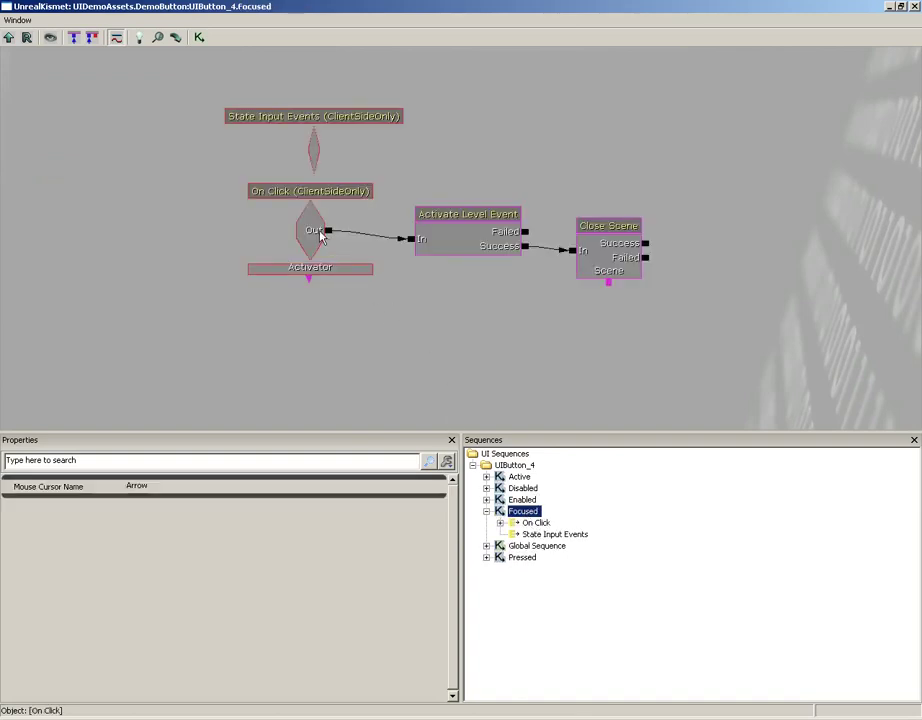
click(458, 241)
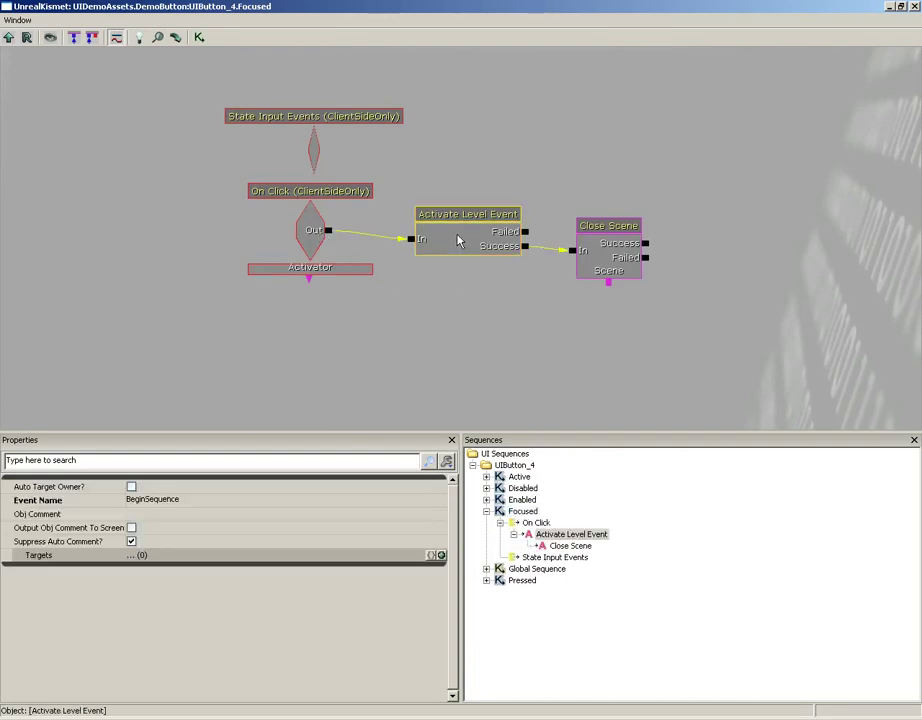
click(609, 252)
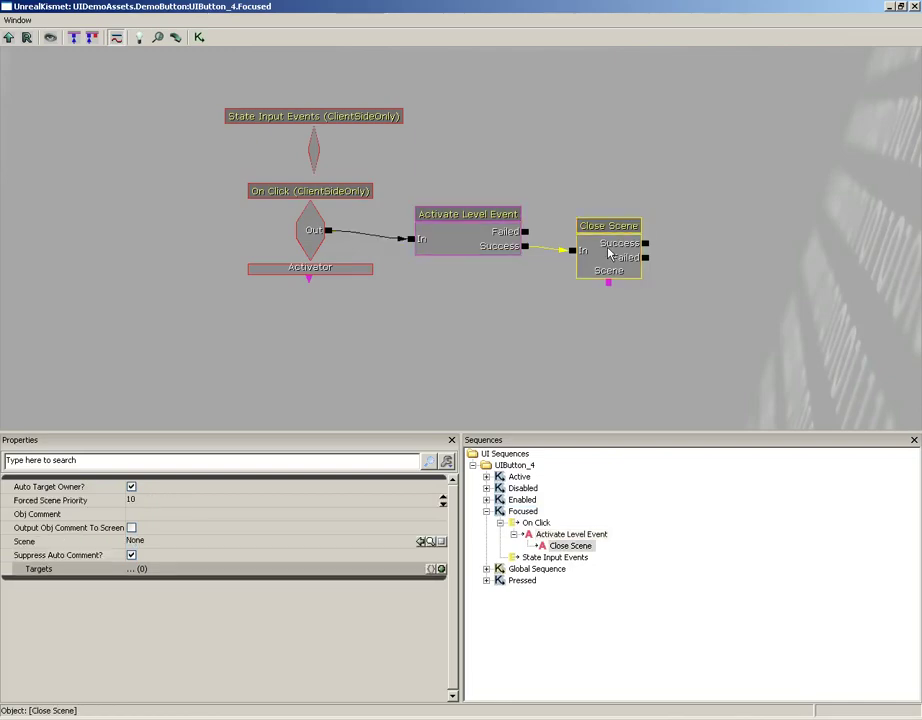
click(913, 6)
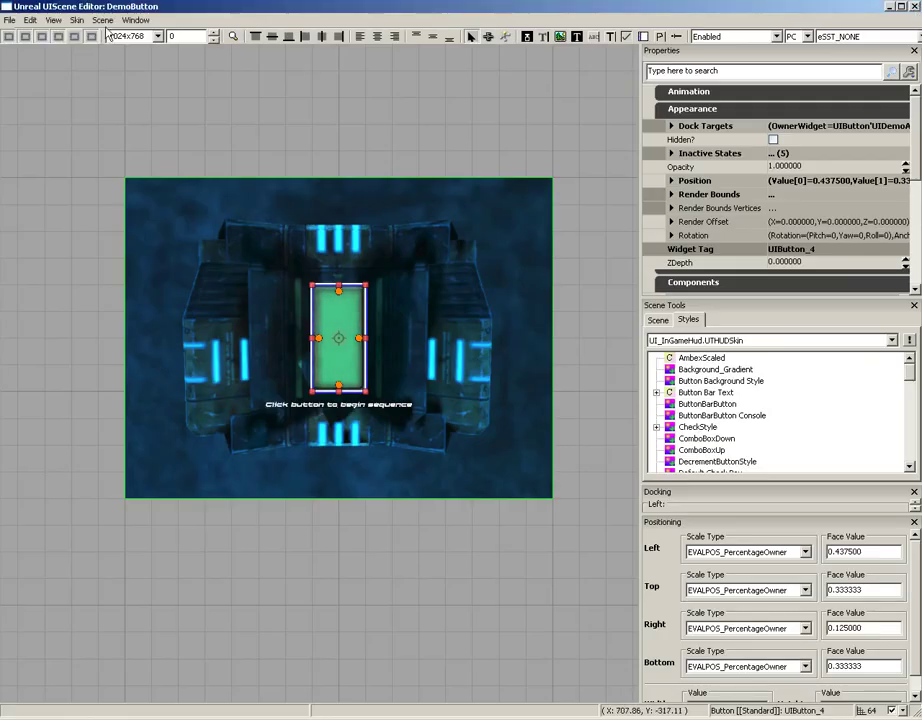
Close the DemoButton scene editor and Content Browser, and open the level's UnrealKismet
click(914, 7)
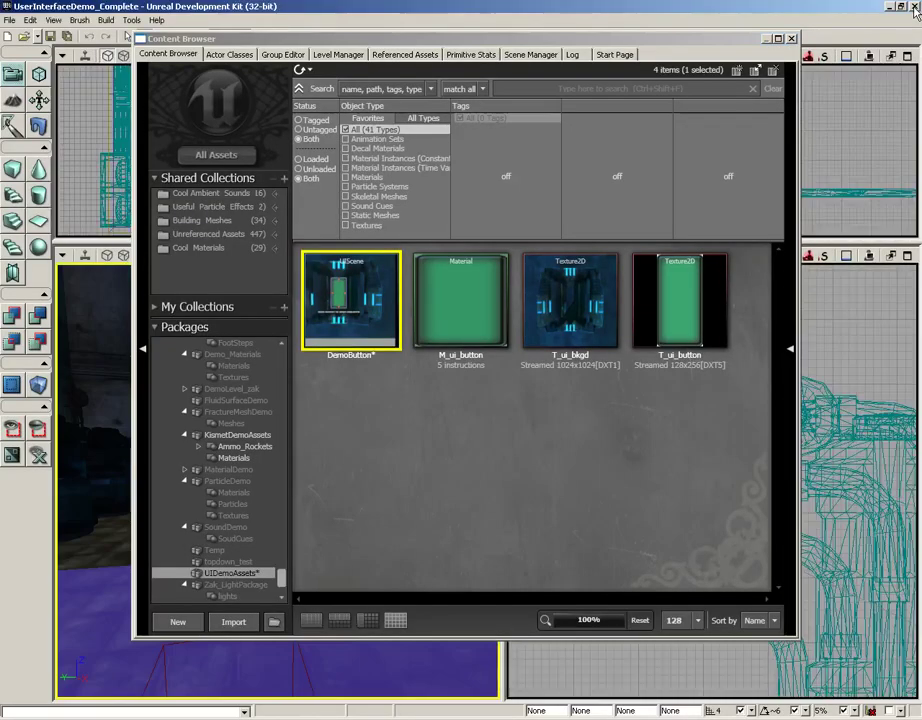
click(776, 40)
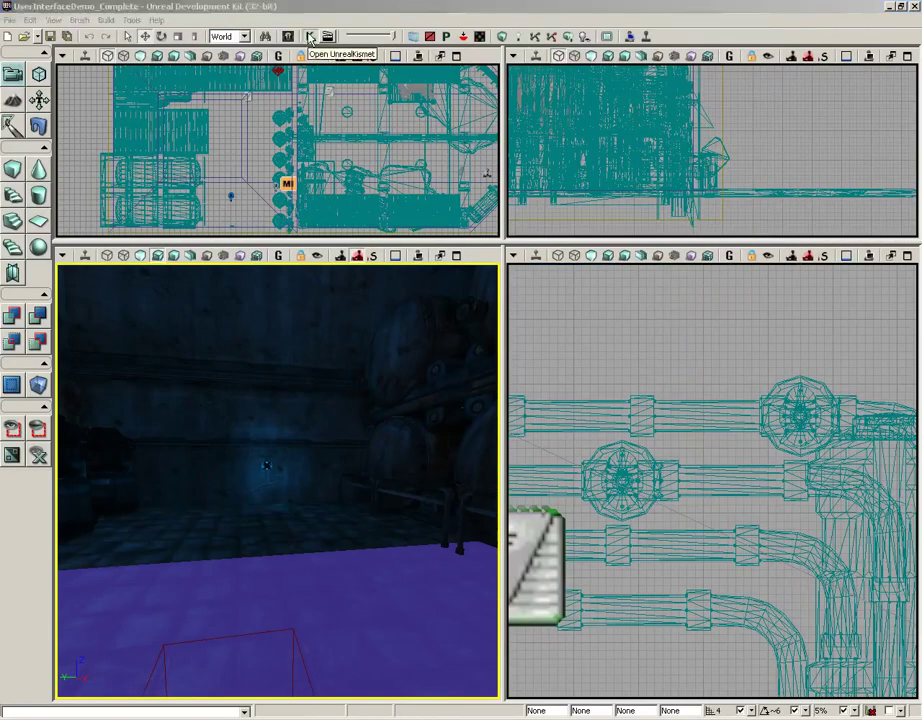
click(224, 34)
Pan and zoom the Main_Sequence graph to show the BeginSequence remote event and Open Scene nodes
scroll(300, 225, down, 5)
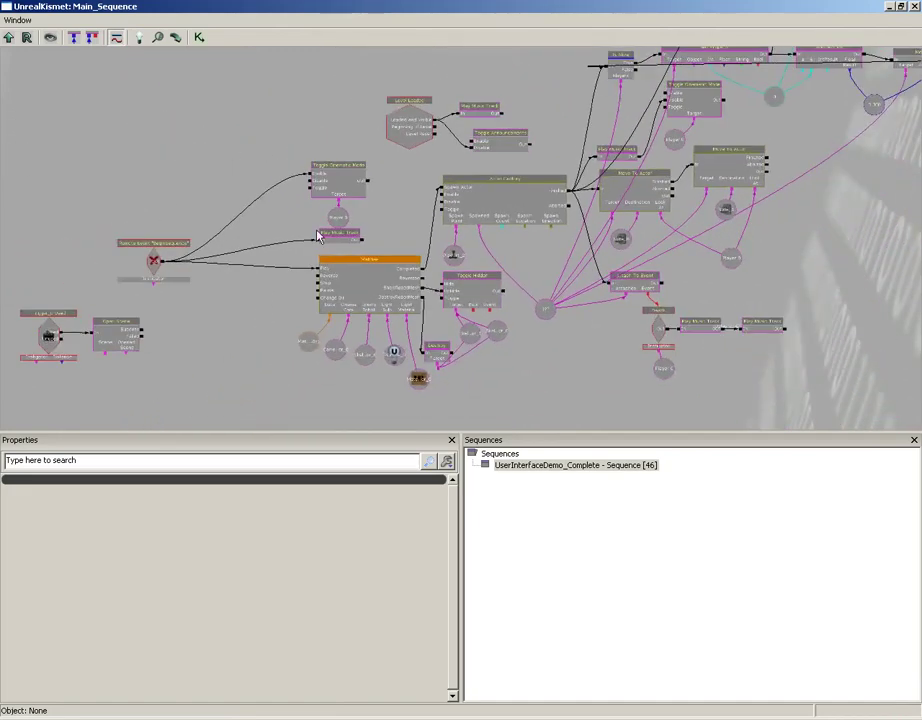
drag(318, 236, 220, 288)
drag(718, 212, 667, 259)
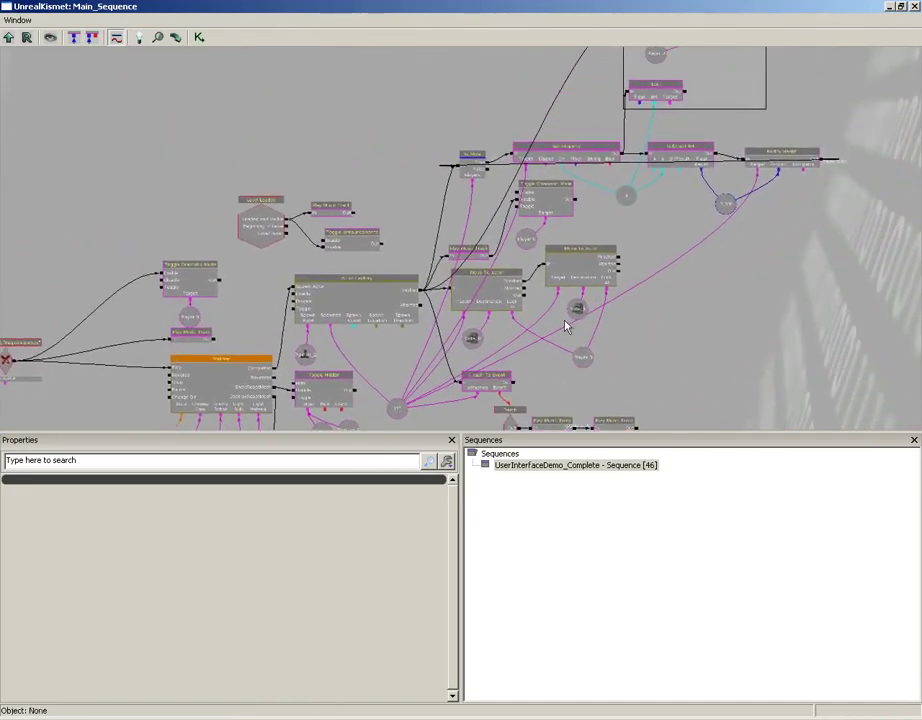
drag(650, 352, 716, 230)
drag(177, 334, 500, 300)
scroll(500, 300, up, 4)
drag(502, 366, 622, 280)
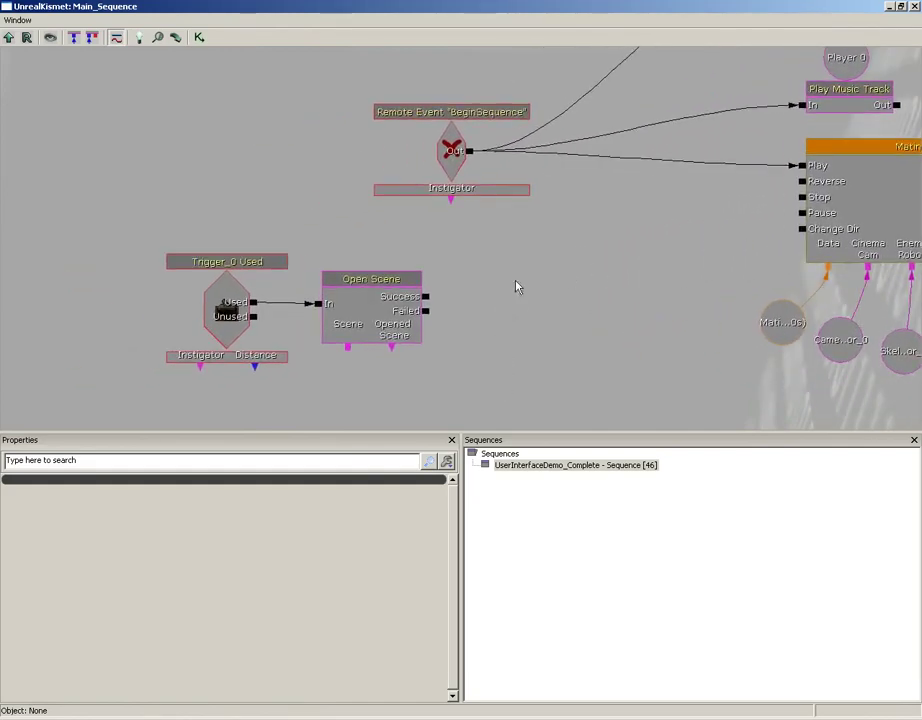
Inspect the properties of the BeginSequence remote event, Trigger_0 Used event and Open Scene action
click(452, 146)
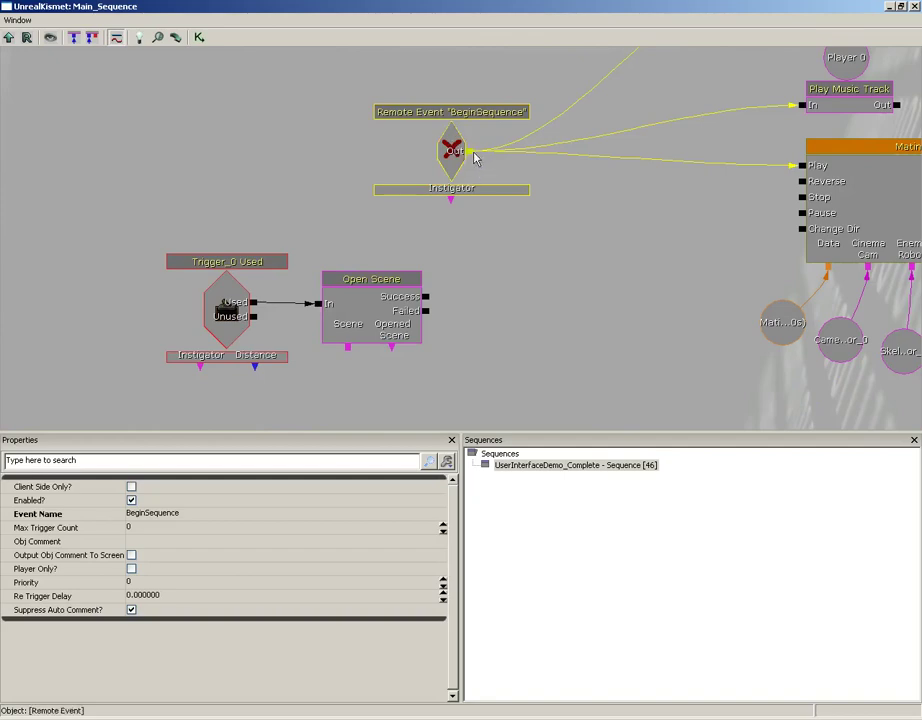
drag(610, 225, 530, 258)
drag(467, 300, 584, 243)
click(270, 292)
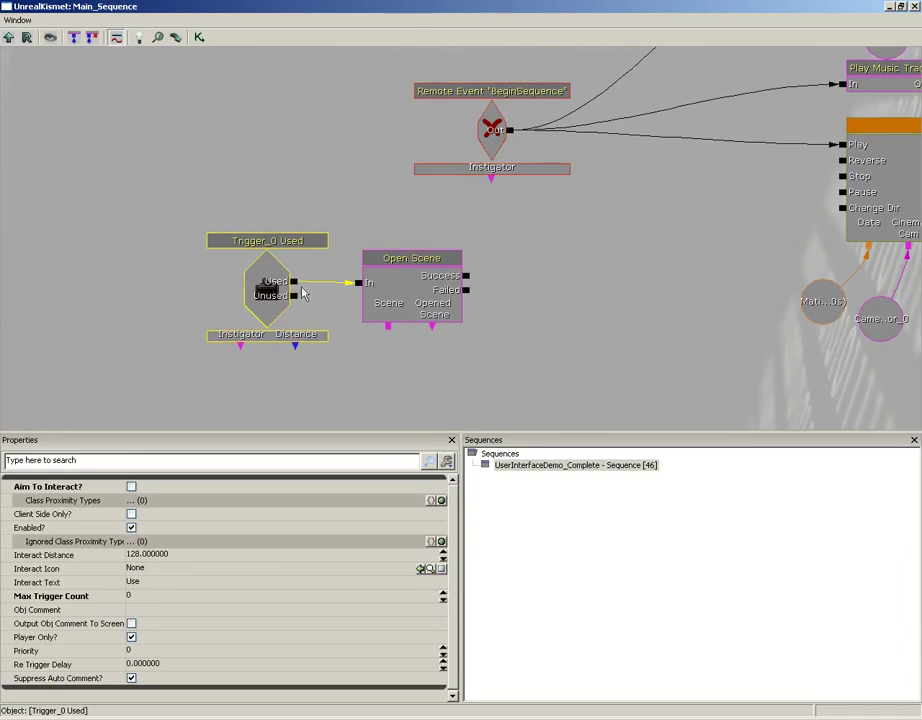
click(433, 290)
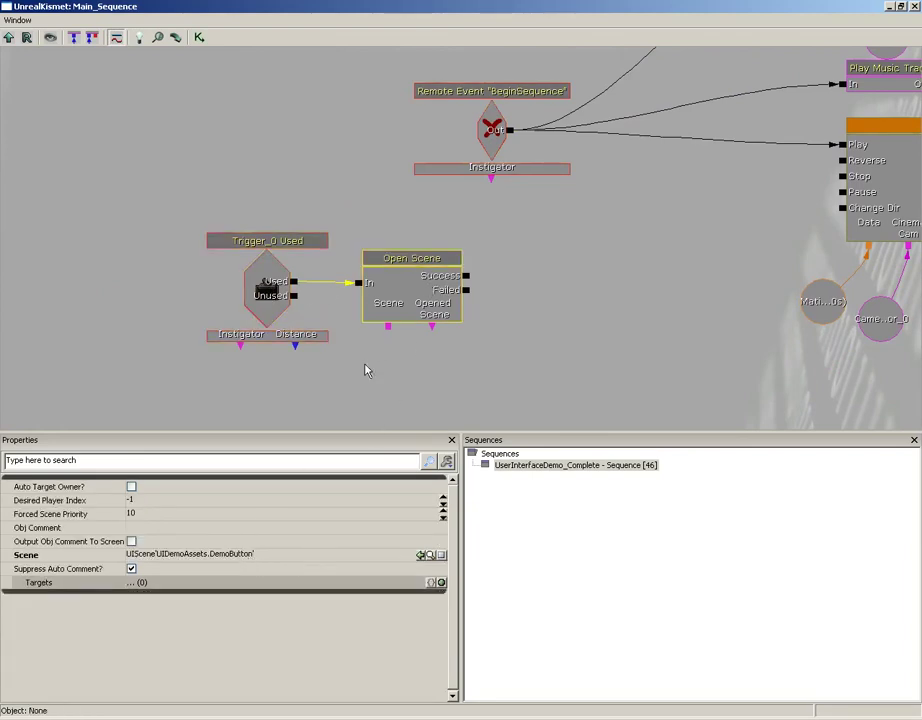
Check which scene Open Scene opens, then trace BeginSequence's connections to the Matinee nodes
click(257, 283)
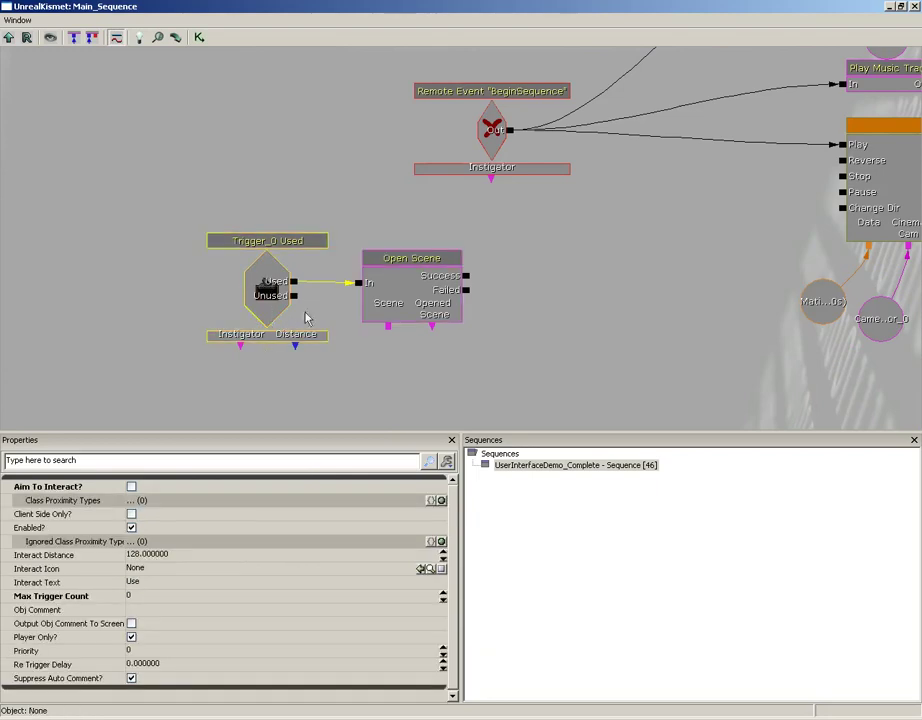
click(411, 303)
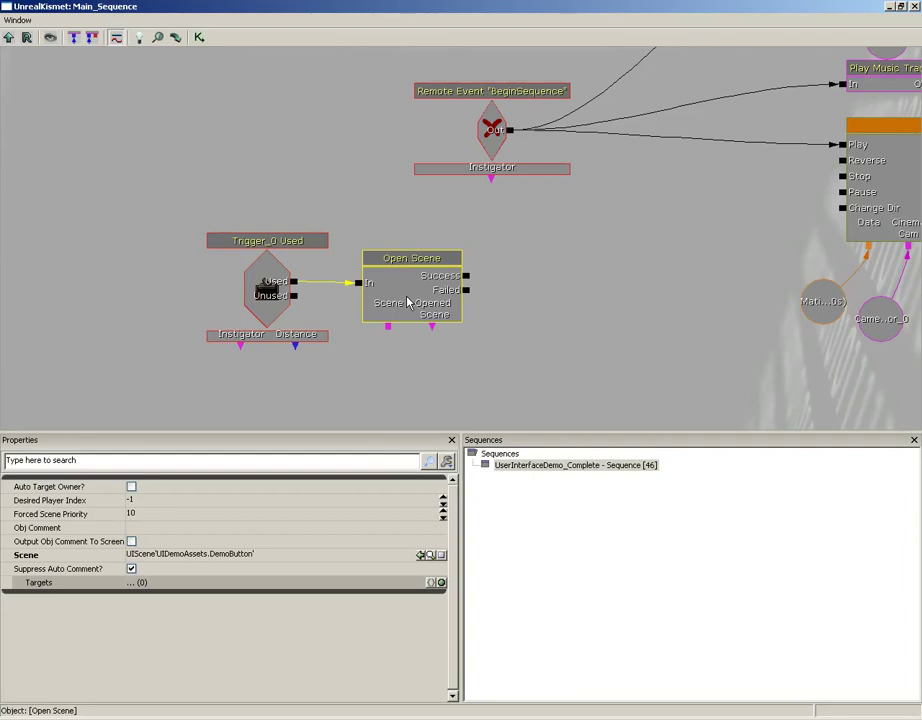
drag(605, 275, 491, 322)
click(412, 150)
drag(610, 239, 8, 430)
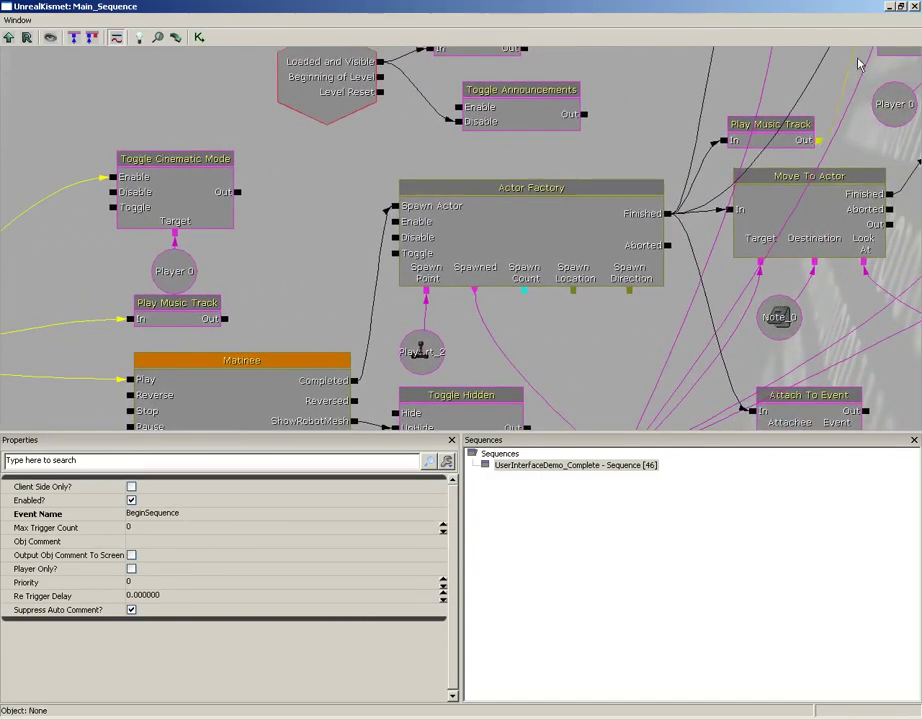